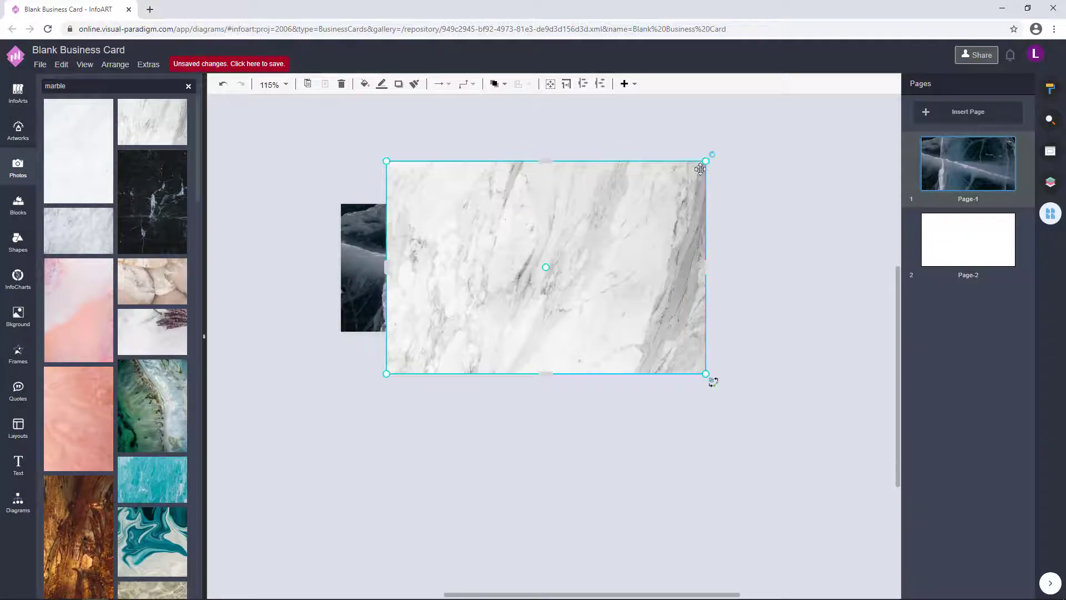
# - Place the marble photo right of the ice photo and bring up the Flowchart shapes
pyautogui.moveTo(510, 210); pyautogui.dragTo(548, 327)
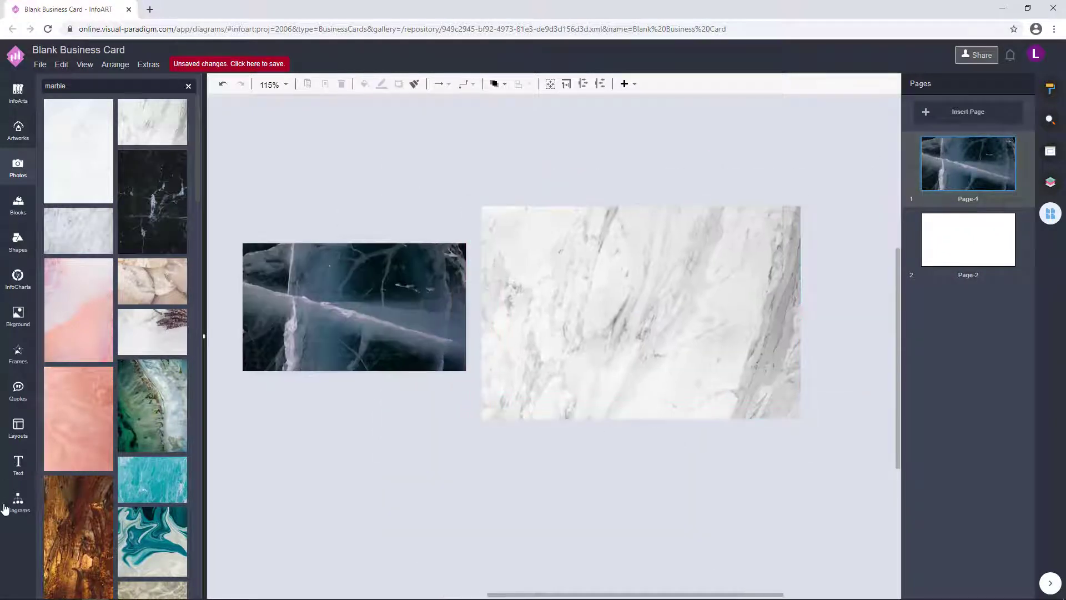
pyautogui.click(17, 503)
pyautogui.scroll(-5, 83, 406)
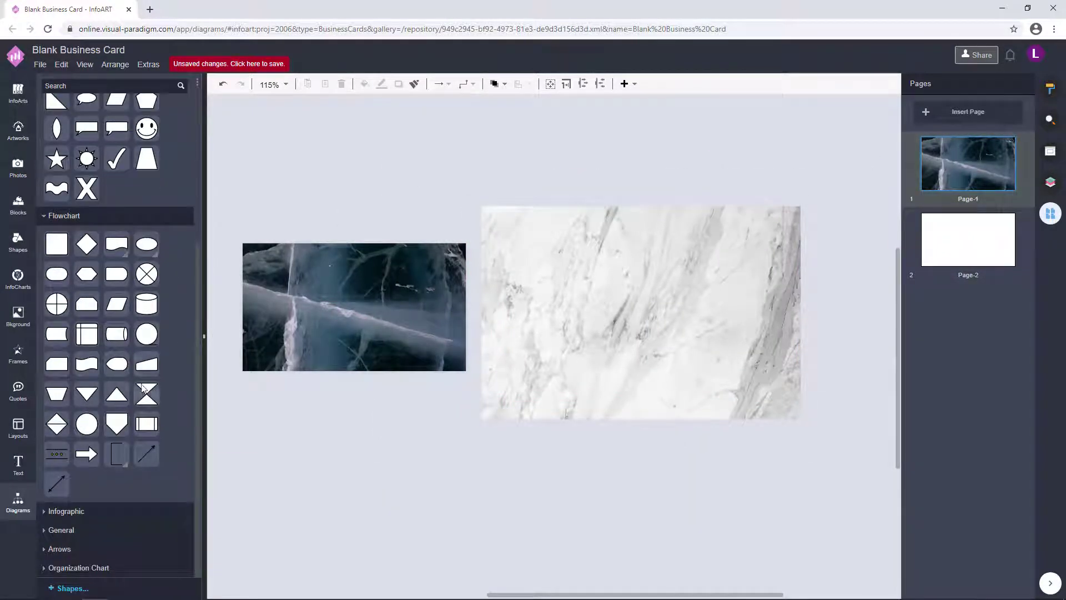
# - Drop a Flowchart Manual Input shape on the ice photo, sized to its height, filled white (FFFFFF)
pyautogui.moveTo(134, 364); pyautogui.dragTo(470, 230)
pyautogui.moveTo(355, 236); pyautogui.dragTo(350, 243)
pyautogui.click(1012, 161)
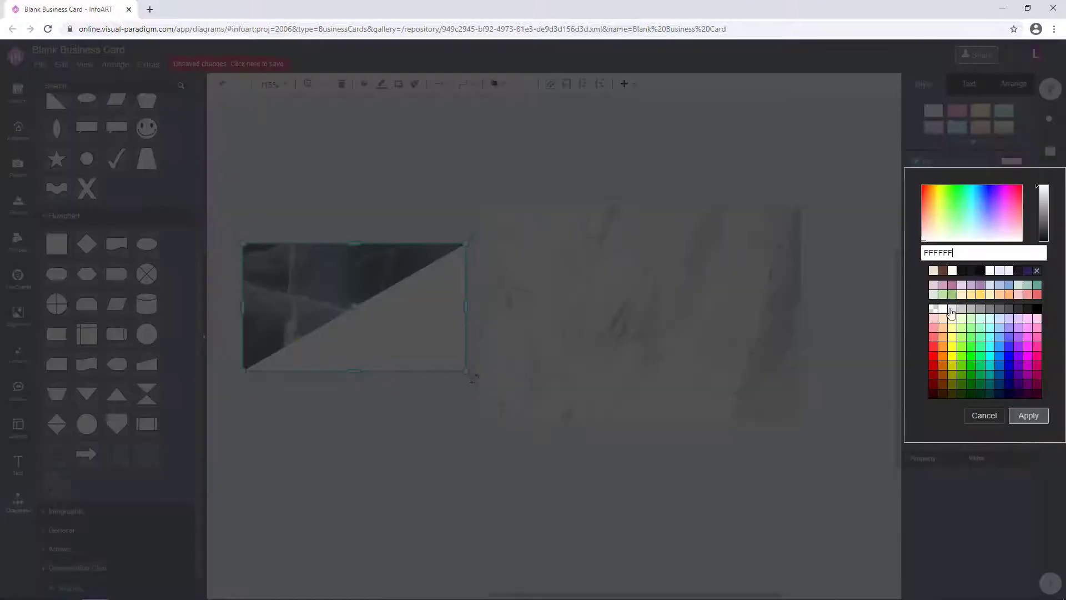
pyautogui.click(995, 412)
pyautogui.click(1013, 85)
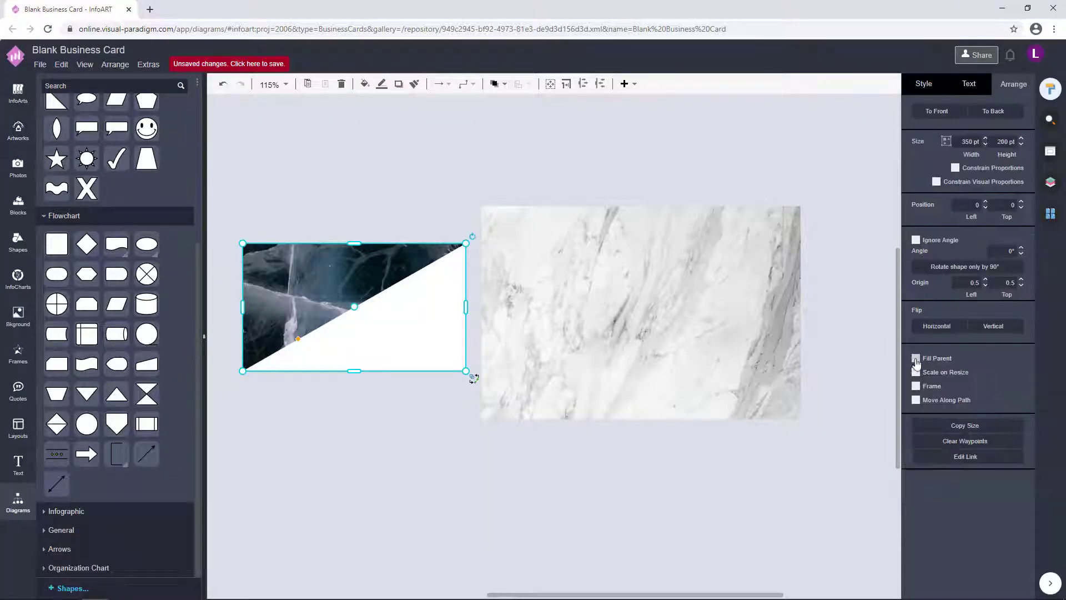
pyautogui.click(924, 84)
pyautogui.click(1006, 162)
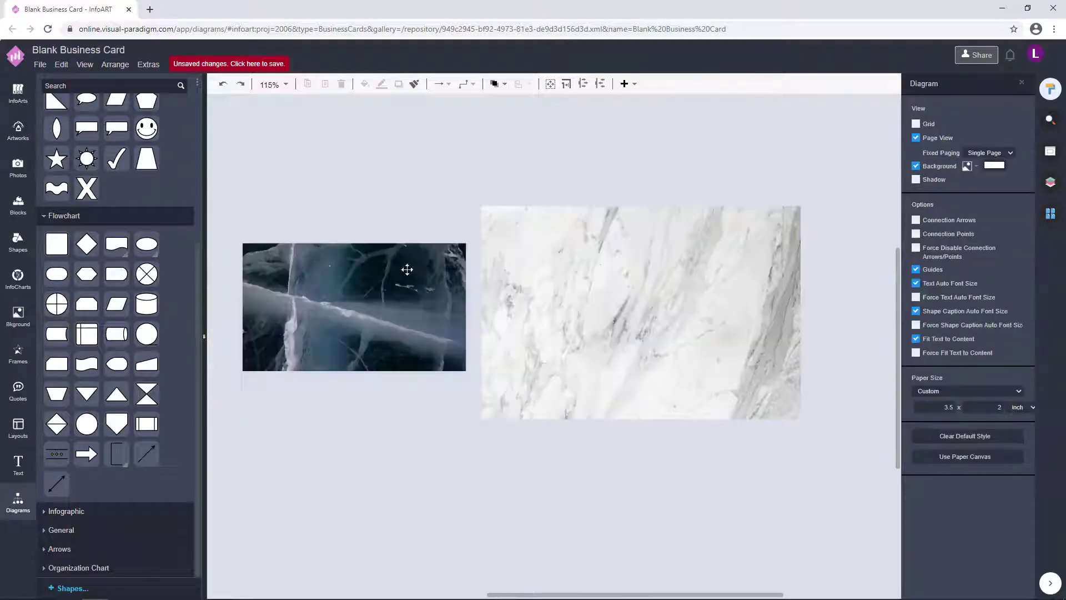
# - Resize the white triangle to fit inside the ice photo's lower-right half
pyautogui.click(369, 335)
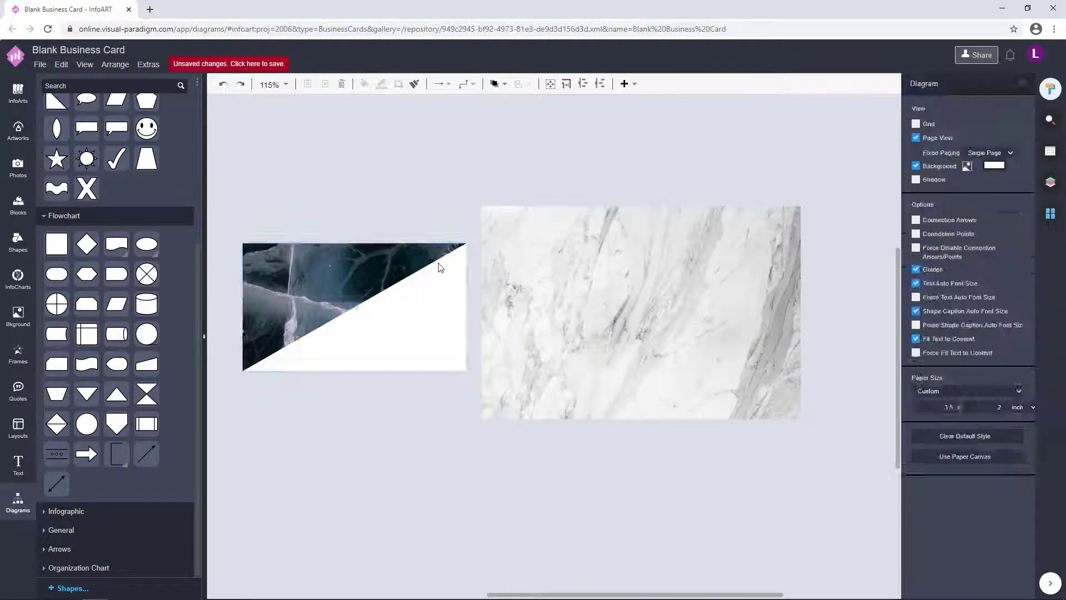
pyautogui.click(438, 264)
pyautogui.click(1014, 84)
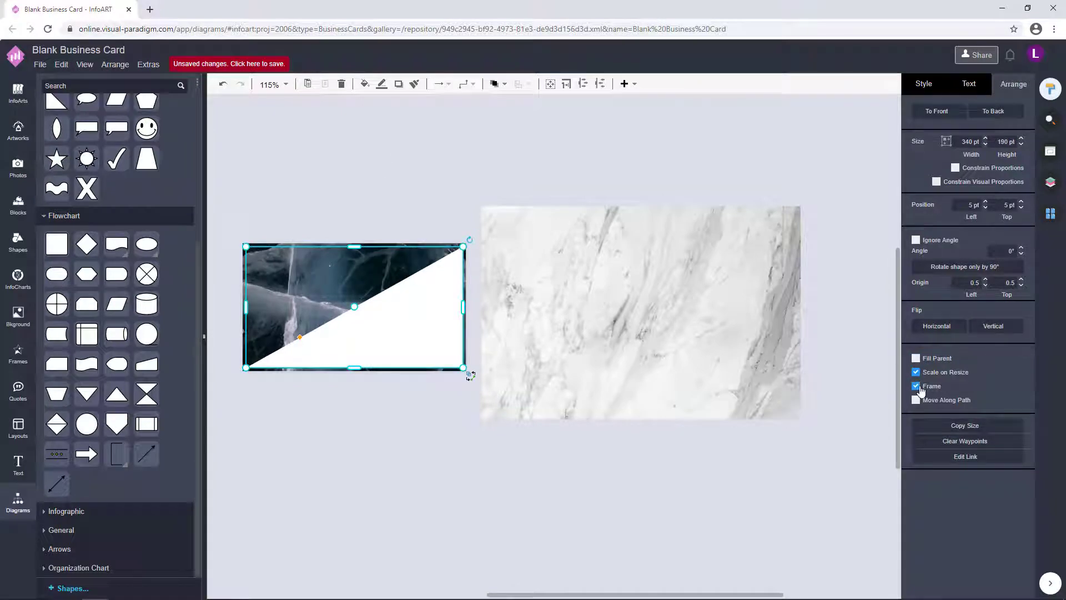
pyautogui.moveTo(463, 246); pyautogui.dragTo(468, 244)
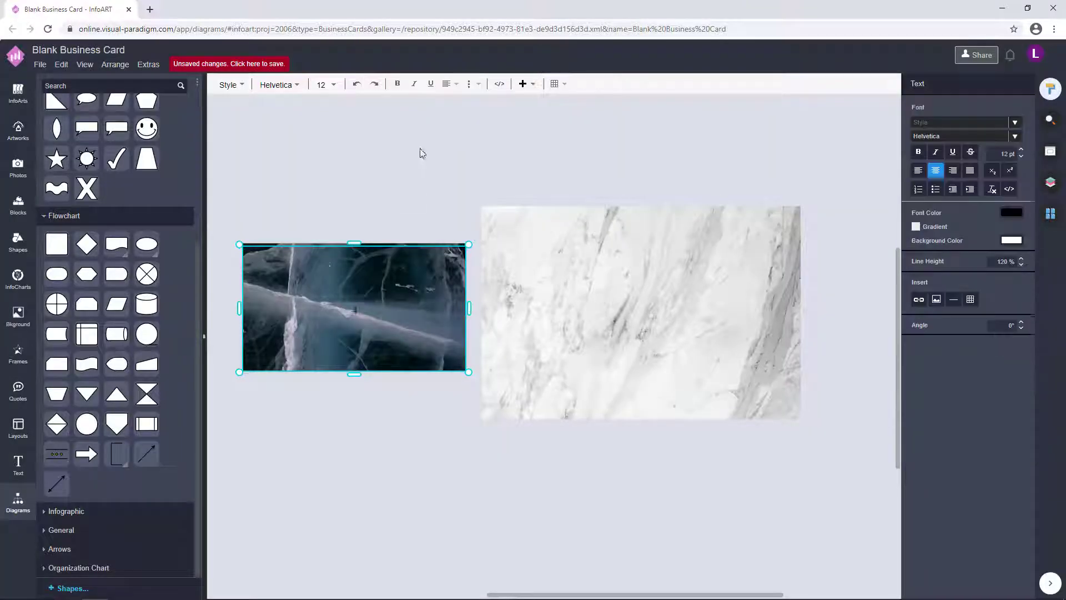
pyautogui.click(390, 191)
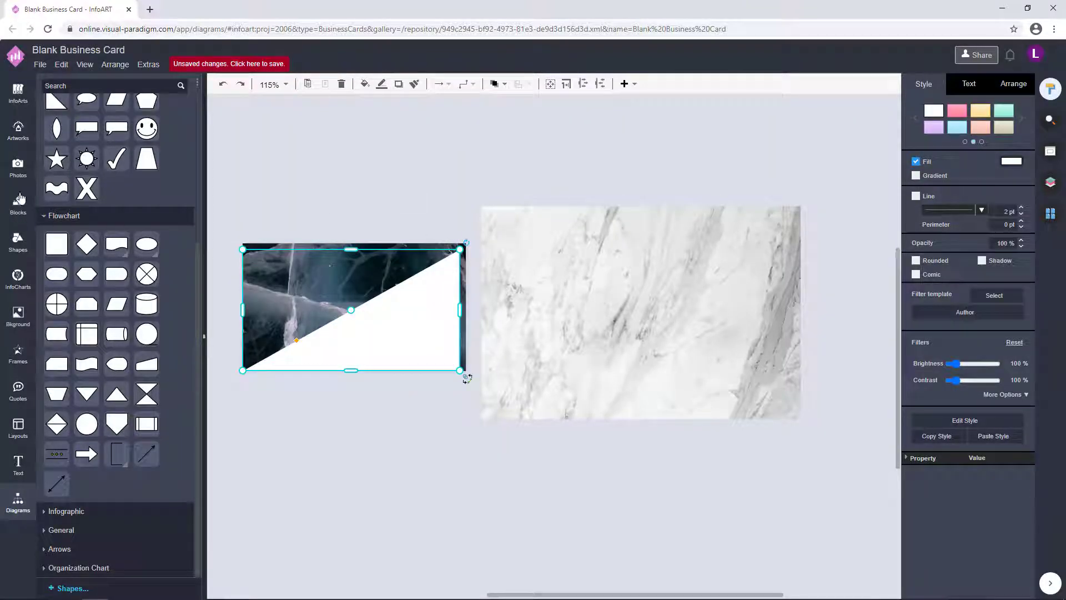
pyautogui.click(18, 355)
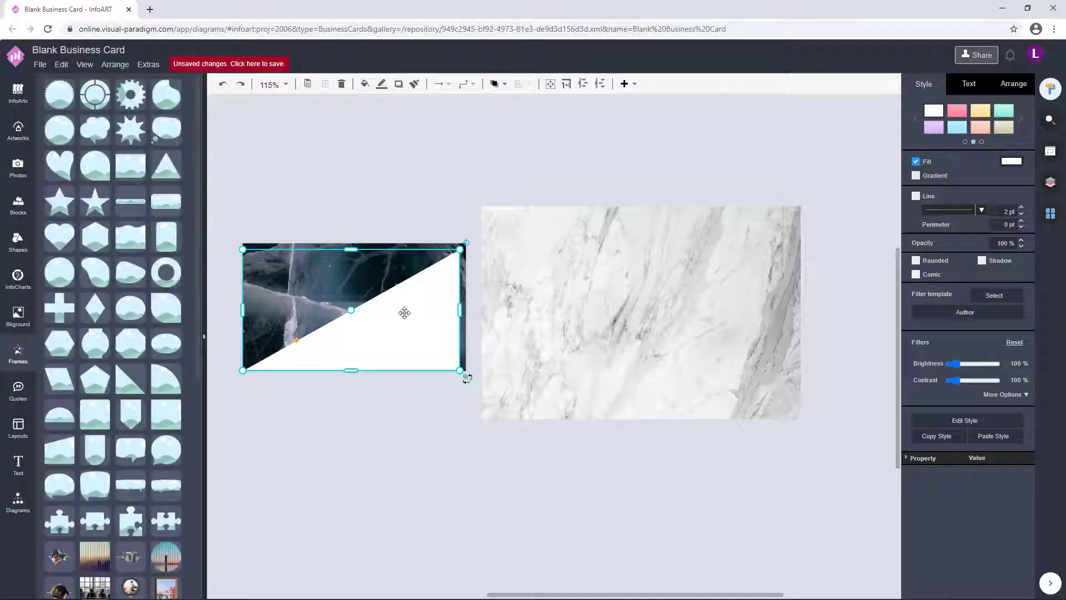
# - Replace the white triangle with a triangle picture frame, flipped horizontally and vertically
pyautogui.press('Delete')
pyautogui.moveTo(297, 322); pyautogui.dragTo(355, 311)
pyautogui.rightClick(345, 367)
pyautogui.press('Escape')
pyautogui.click(356, 367)
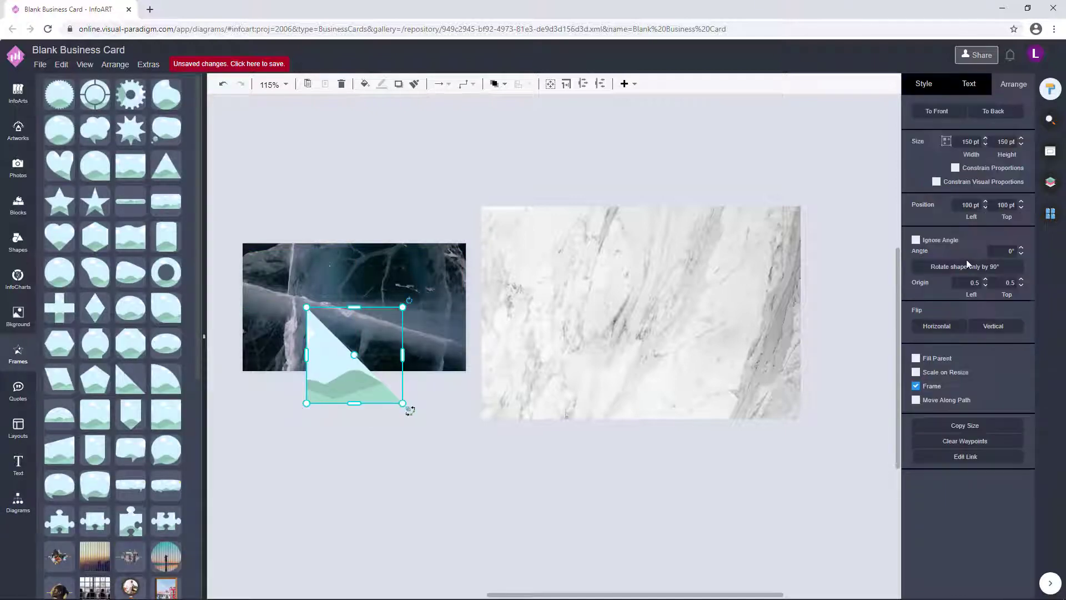
pyautogui.click(993, 325)
pyautogui.click(994, 326)
# - Stretch the triangle frame across the ice photo's full width and up to its top edge
pyautogui.click(452, 250)
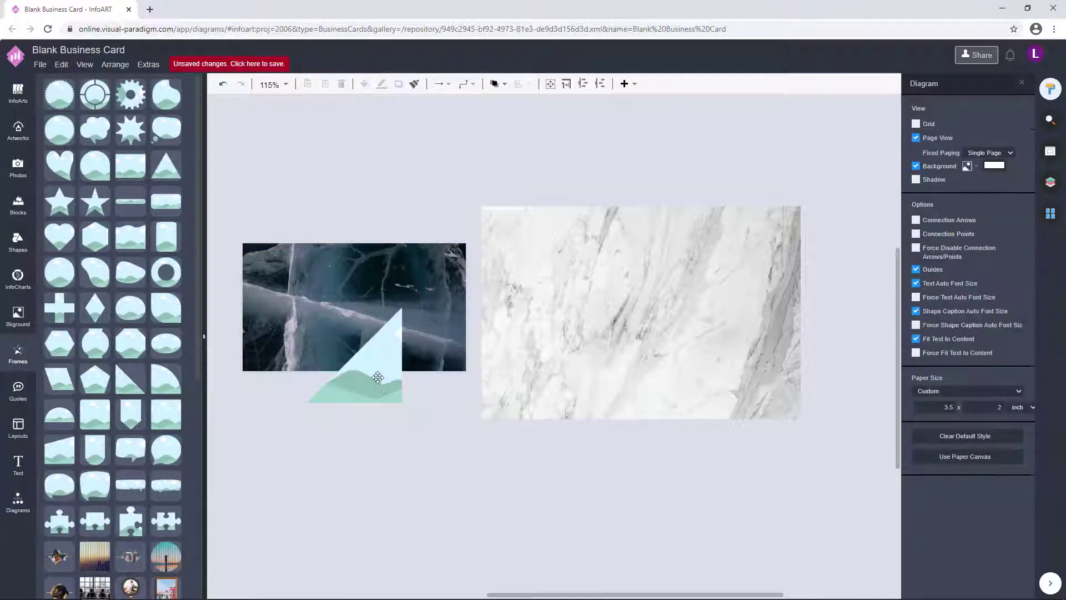
pyautogui.moveTo(388, 390); pyautogui.dragTo(324, 358)
pyautogui.moveTo(339, 323); pyautogui.dragTo(466, 325)
pyautogui.moveTo(355, 275); pyautogui.dragTo(355, 243)
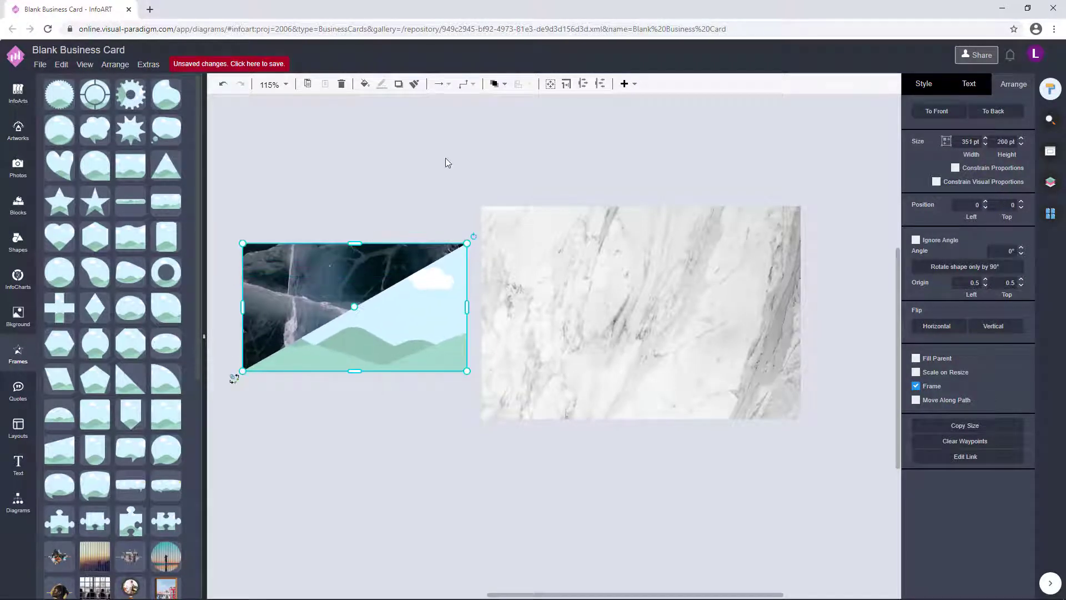
pyautogui.click(445, 162)
# - Crop the marble photo into the triangle frame and zoom in on the card front
pyautogui.moveTo(613, 309); pyautogui.dragTo(436, 324)
pyautogui.rightClick(437, 327)
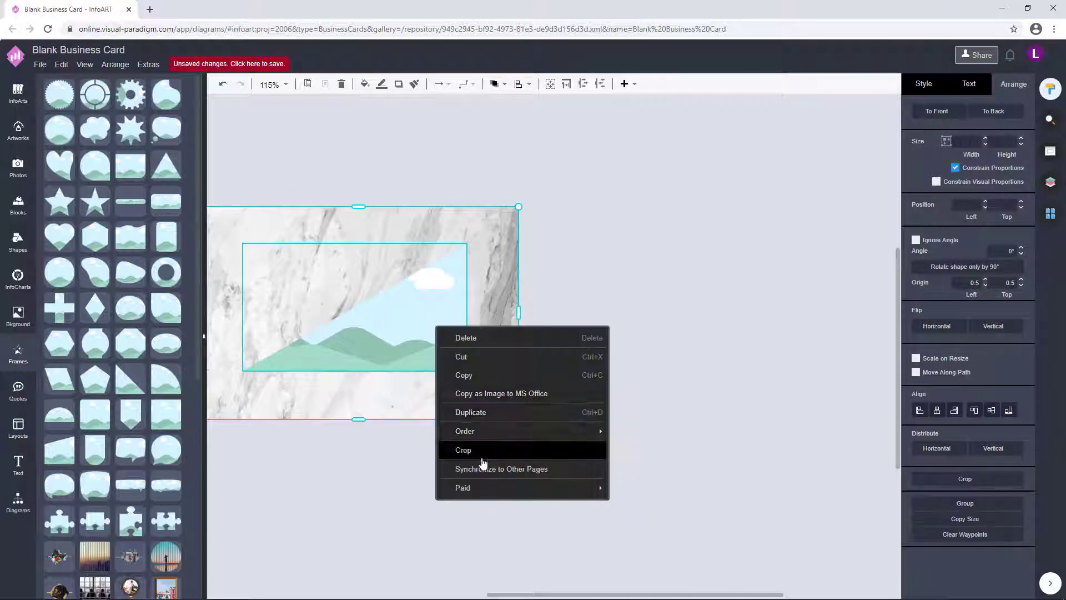
pyautogui.click(497, 453)
pyautogui.hotkey('ctrl', 'shift', 'h')
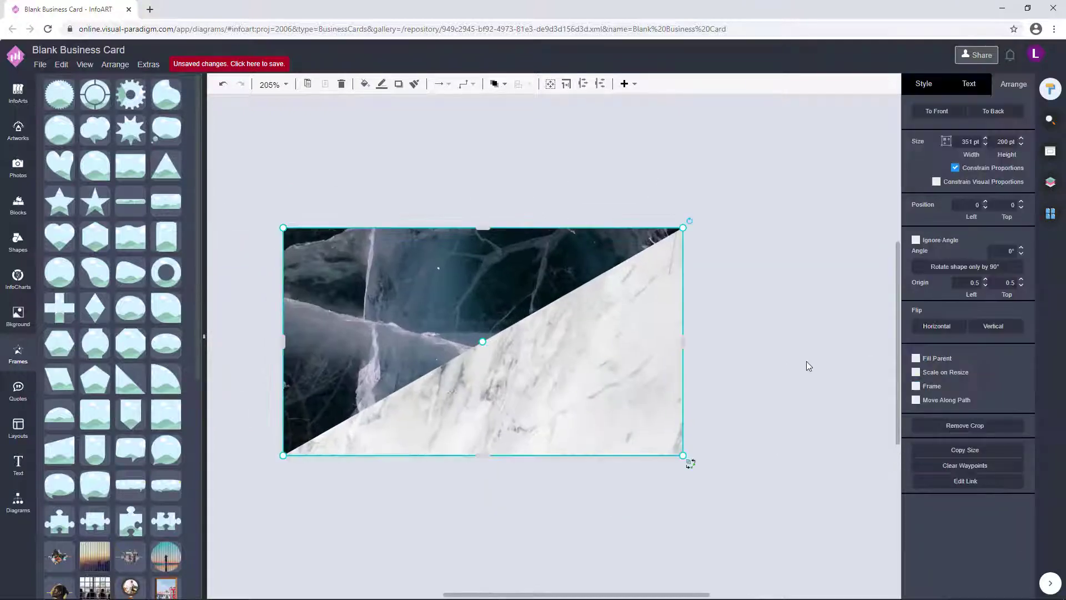
pyautogui.click(808, 365)
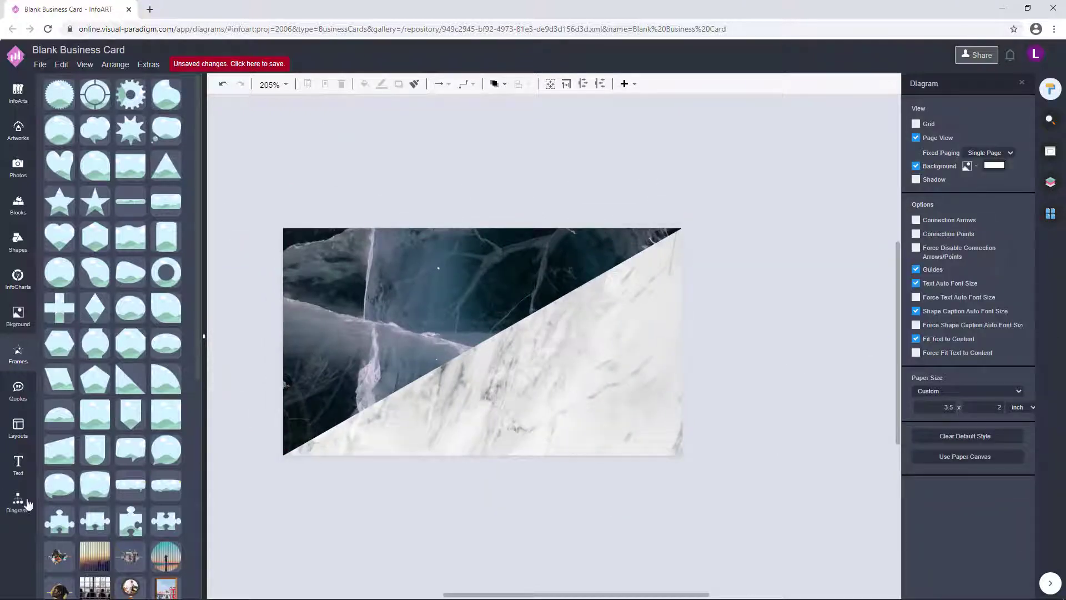
# - Add a General shapes rectangle enlarged across the card's centre
pyautogui.click(19, 501)
pyautogui.click(61, 529)
pyautogui.scroll(-5, 71, 527)
pyautogui.click(56, 282)
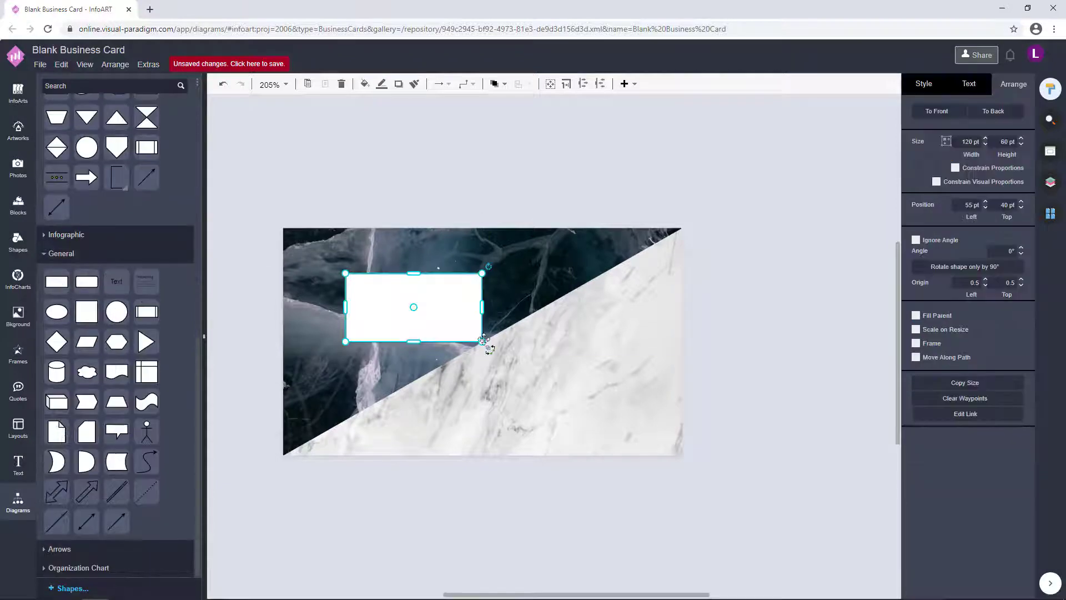
pyautogui.moveTo(484, 340); pyautogui.dragTo(595, 398)
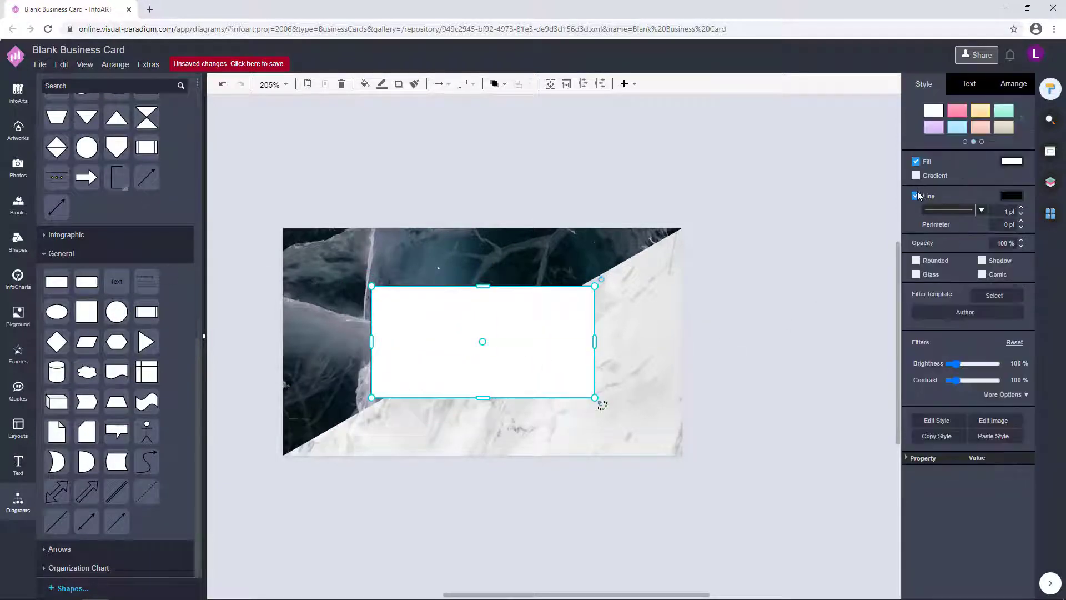
# - Fill the rectangle with a gold tone, then a darker olive gold
pyautogui.click(1010, 162)
pyautogui.moveTo(931, 200); pyautogui.dragTo(934, 197)
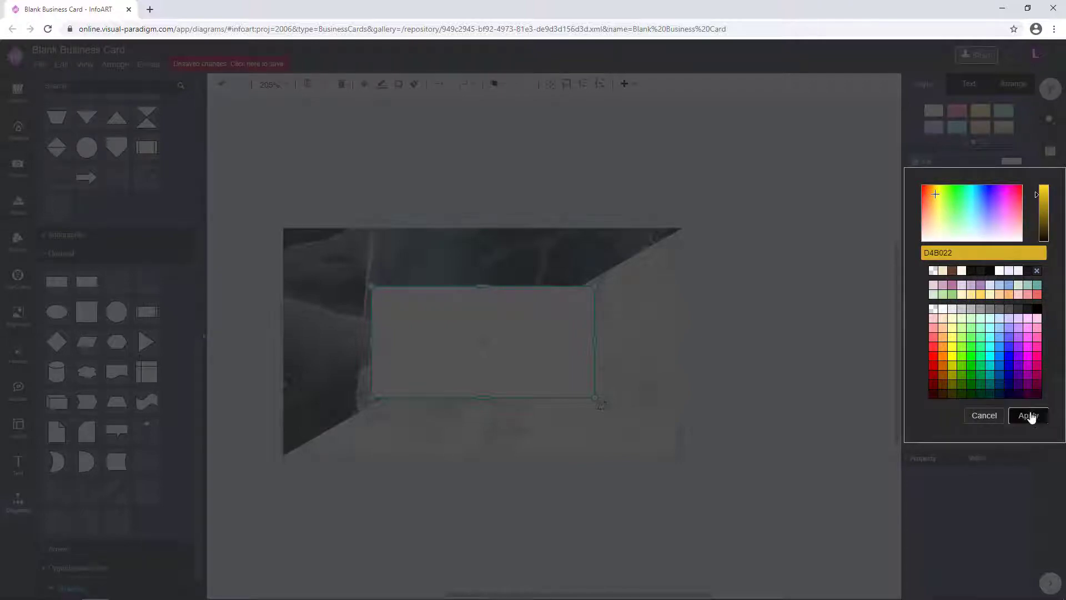
pyautogui.click(1028, 415)
pyautogui.click(1011, 162)
pyautogui.click(931, 196)
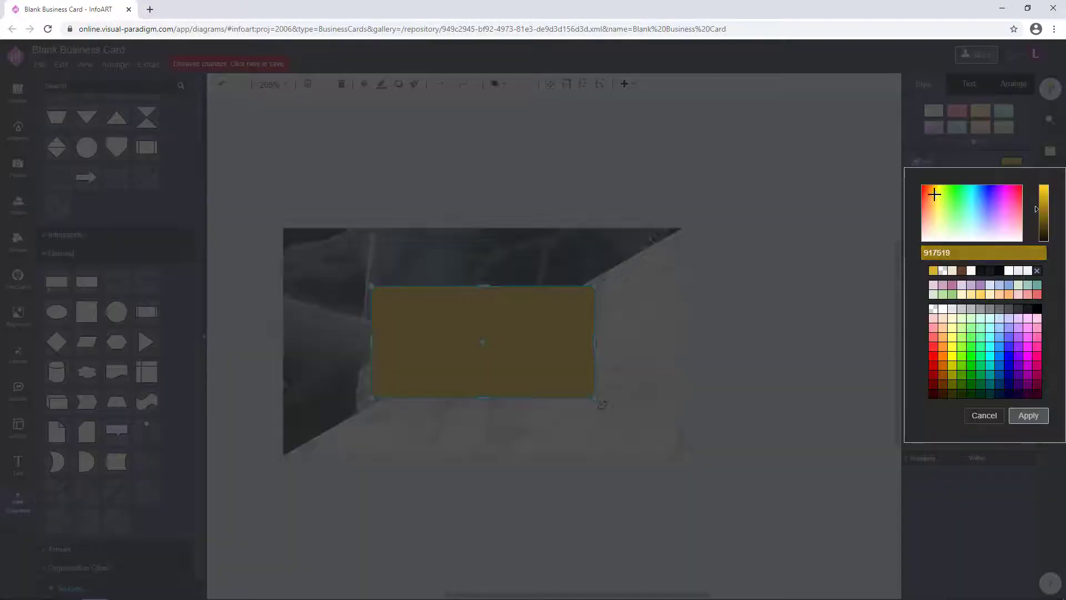
pyautogui.click(1028, 416)
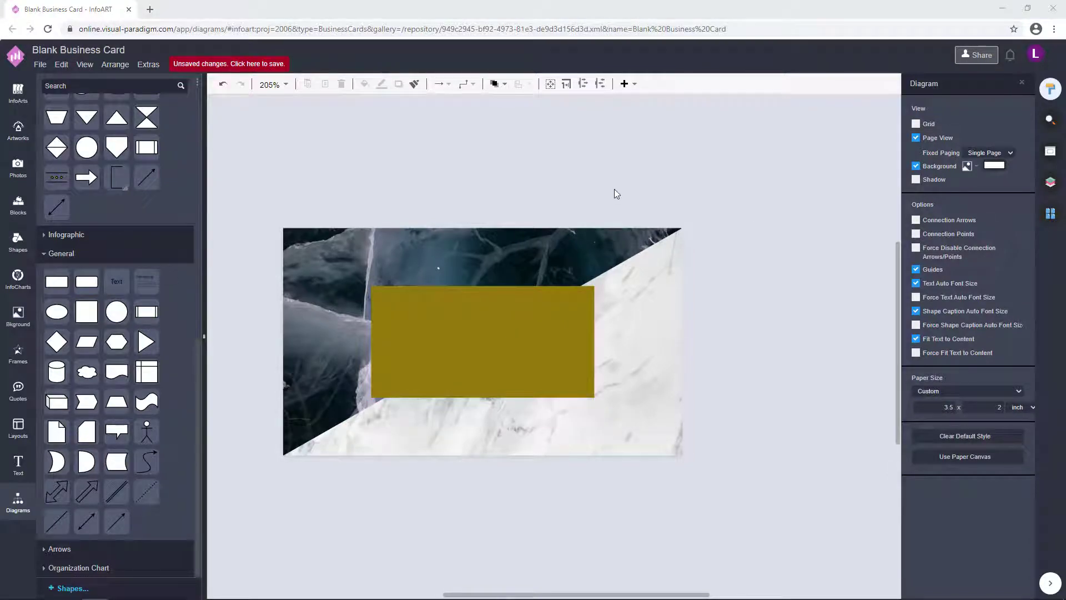
# - Change the fill to a brighter yellow gradient with a darker yellow second colour
pyautogui.click(528, 279)
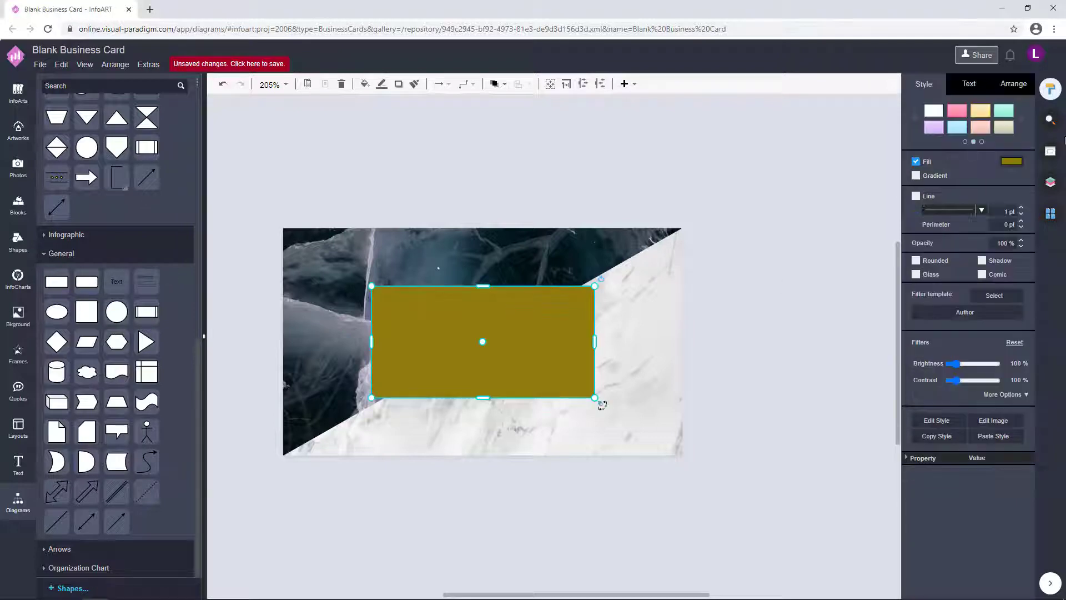
pyautogui.click(1013, 162)
pyautogui.moveTo(1038, 214); pyautogui.dragTo(1037, 194)
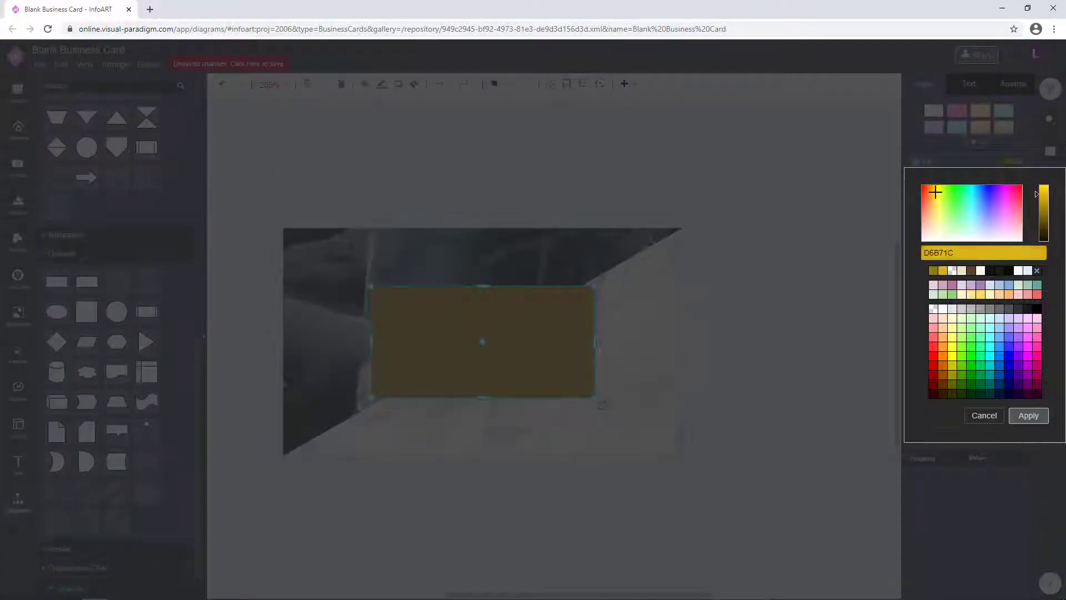
pyautogui.moveTo(935, 192); pyautogui.dragTo(938, 190)
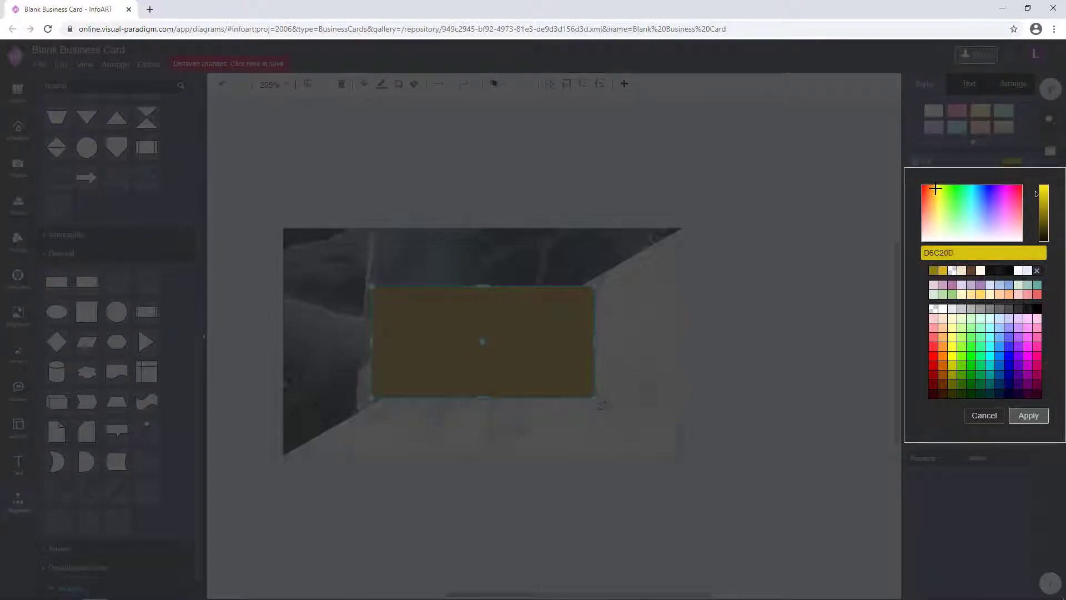
pyautogui.click(1028, 415)
pyautogui.click(916, 175)
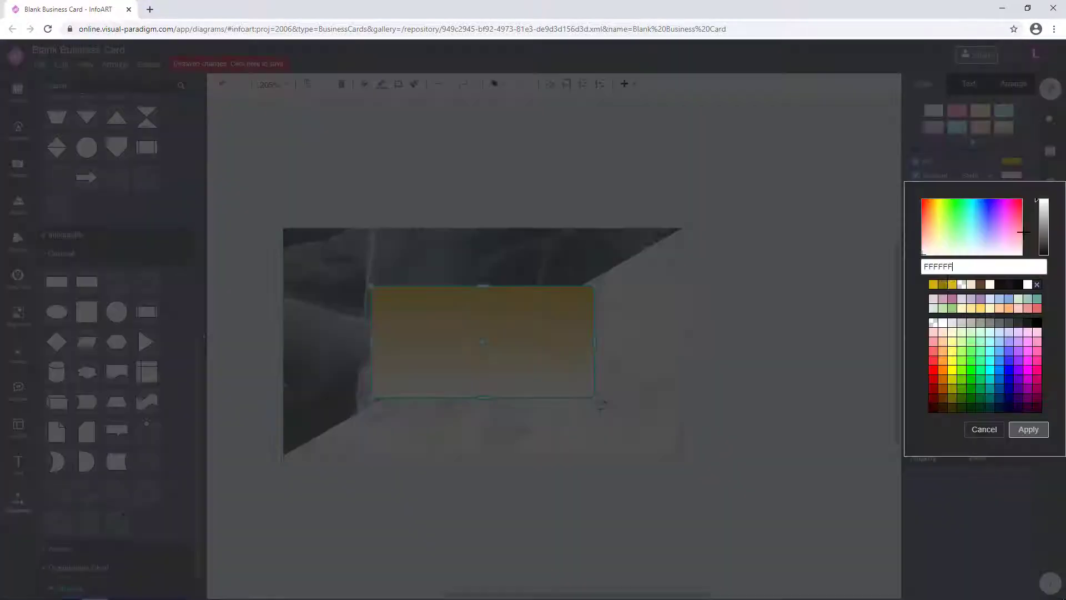
pyautogui.doubleClick(941, 287)
# - Narrow the gold rectangle from the left and centre it on the card
pyautogui.click(781, 302)
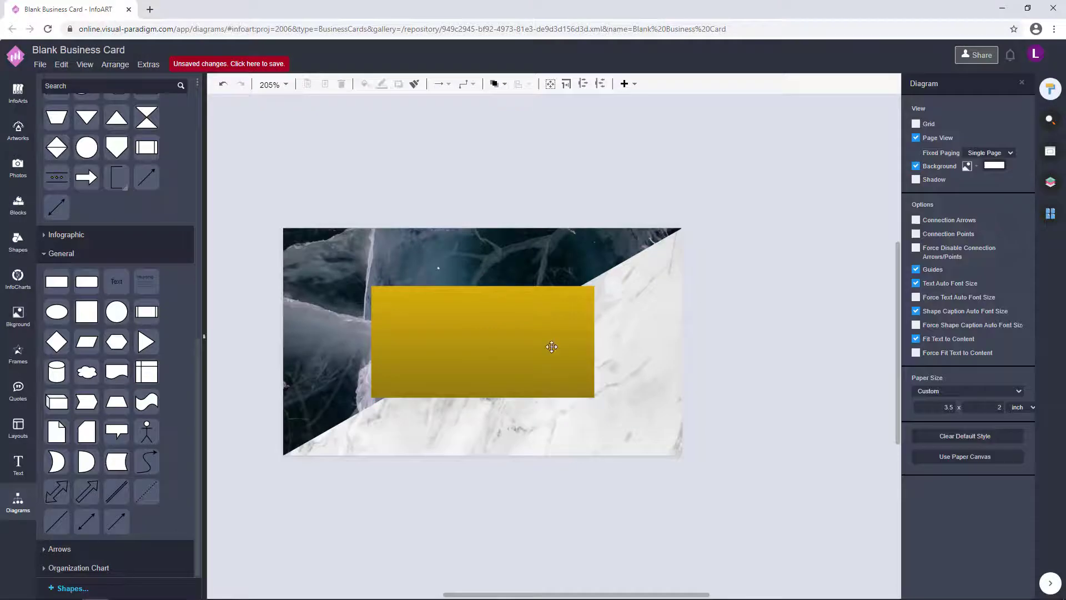
pyautogui.moveTo(372, 341); pyautogui.dragTo(386, 341)
pyautogui.moveTo(473, 338); pyautogui.dragTo(466, 337)
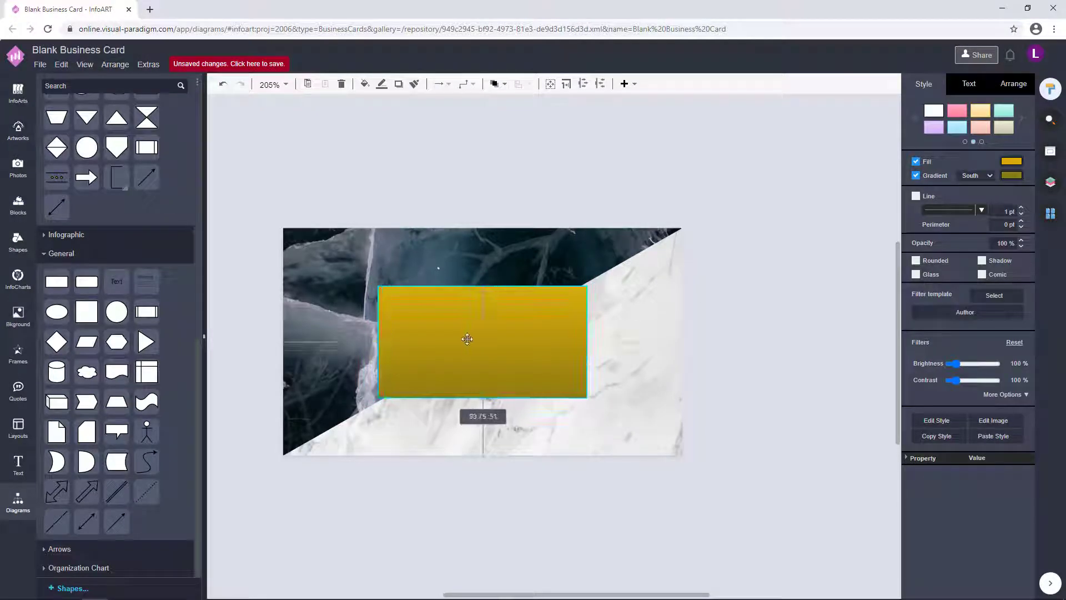
pyautogui.moveTo(376, 343); pyautogui.dragTo(384, 343)
pyautogui.moveTo(519, 337); pyautogui.dragTo(517, 341)
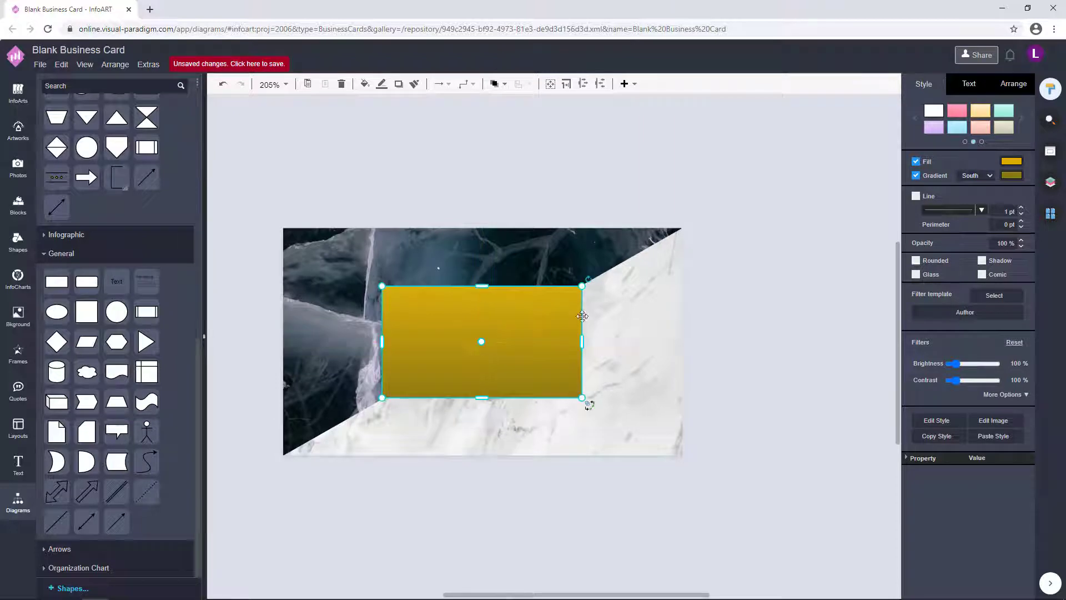
pyautogui.press('Escape')
pyautogui.click(496, 375)
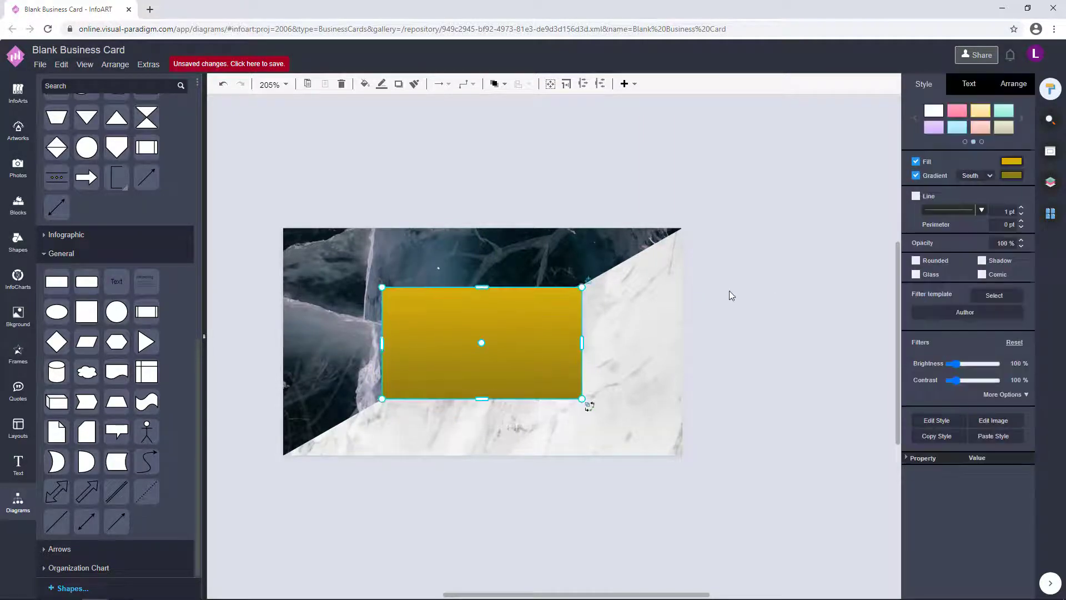
pyautogui.click(764, 339)
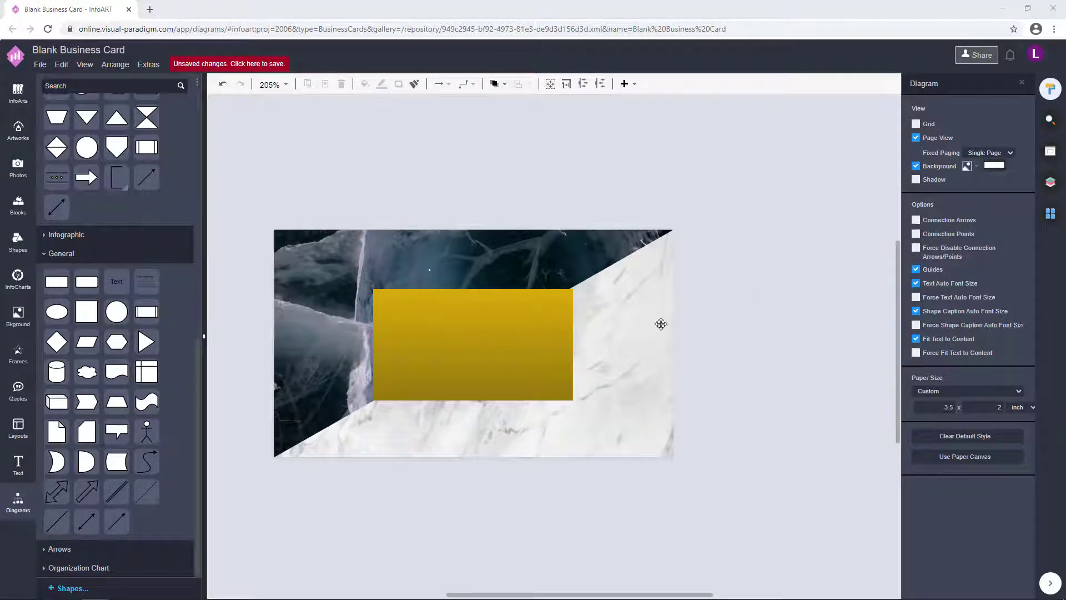
# - Duplicate the gold rectangle and make the copy solid white with gradient off
pyautogui.click(547, 311)
pyautogui.click(1011, 162)
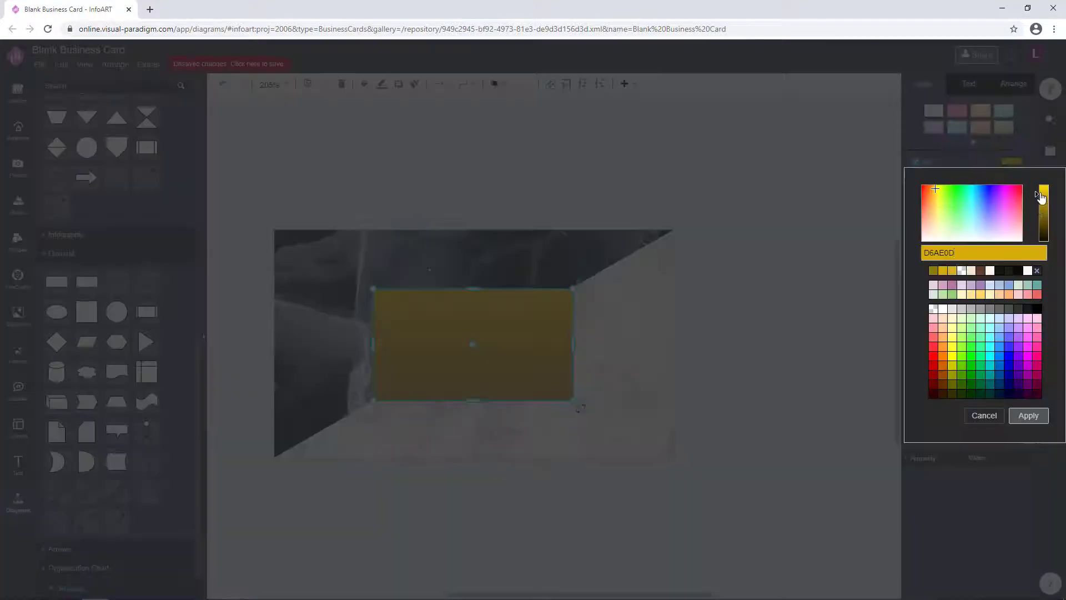
pyautogui.click(1028, 416)
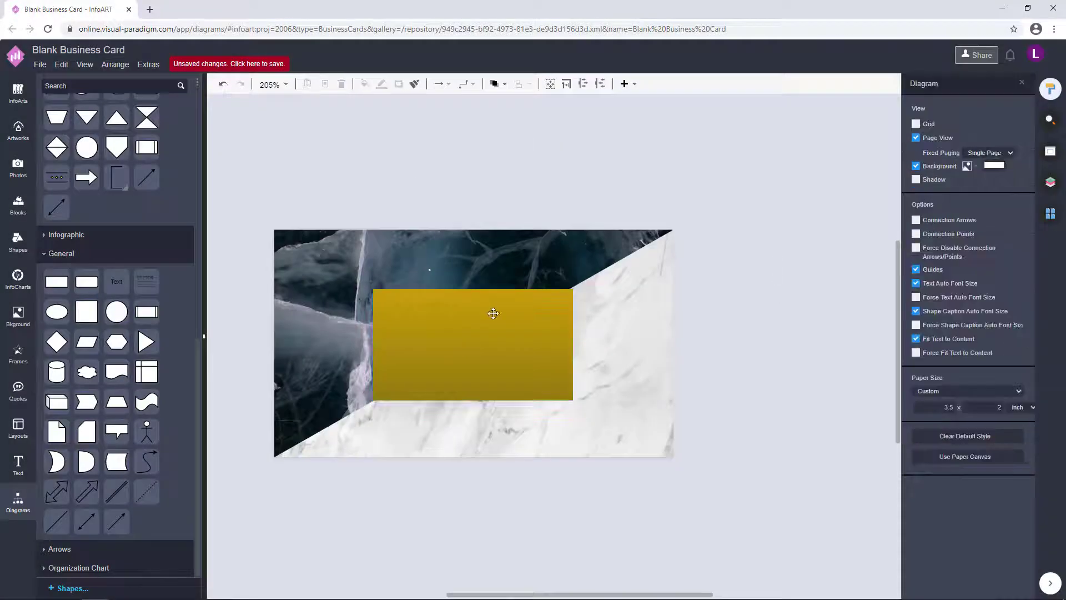
pyautogui.click(521, 307)
pyautogui.moveTo(521, 308); pyautogui.dragTo(764, 313)
pyautogui.click(1011, 161)
pyautogui.click(944, 315)
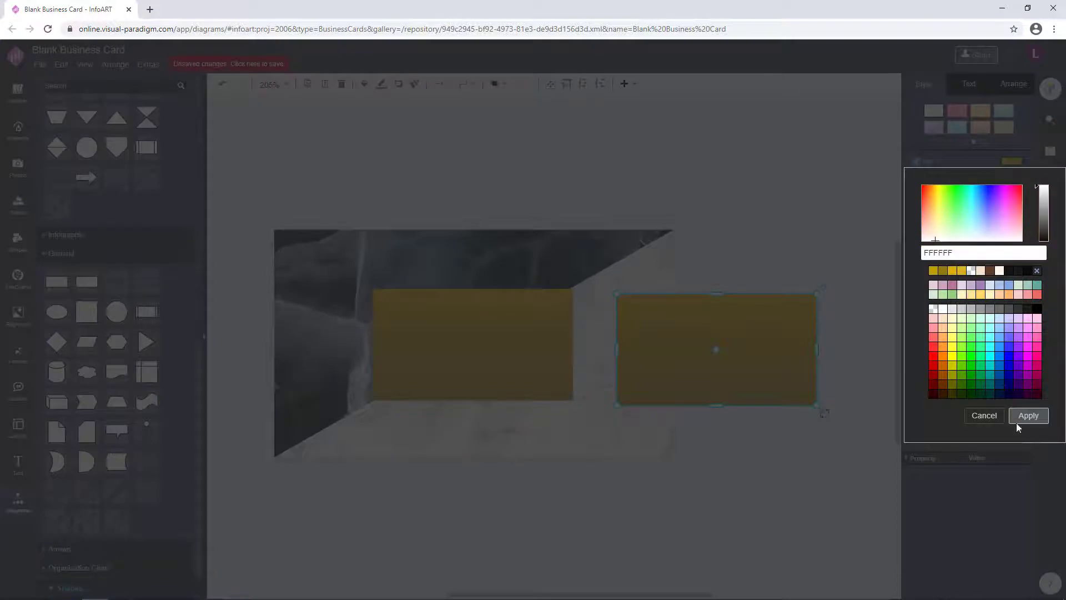
pyautogui.click(1026, 418)
pyautogui.click(767, 341)
pyautogui.click(916, 176)
# - Shrink and centre the white rectangle inside the gold one, leaving a gold frame
pyautogui.moveTo(717, 349); pyautogui.dragTo(474, 347)
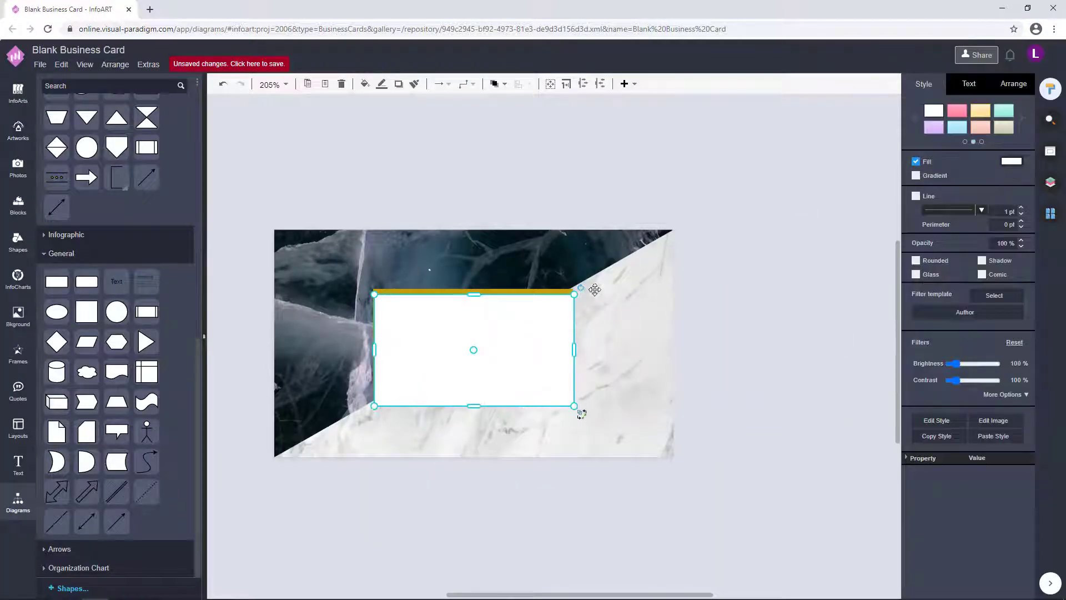
pyautogui.moveTo(574, 290); pyautogui.dragTo(417, 331)
pyautogui.scroll(4, 464, 316)
pyautogui.scroll(4, 416, 331)
pyautogui.moveTo(576, 361); pyautogui.dragTo(588, 362)
pyautogui.moveTo(706, 368); pyautogui.dragTo(702, 367)
pyautogui.moveTo(578, 355); pyautogui.dragTo(573, 350)
pyautogui.scroll(-4, 683, 195)
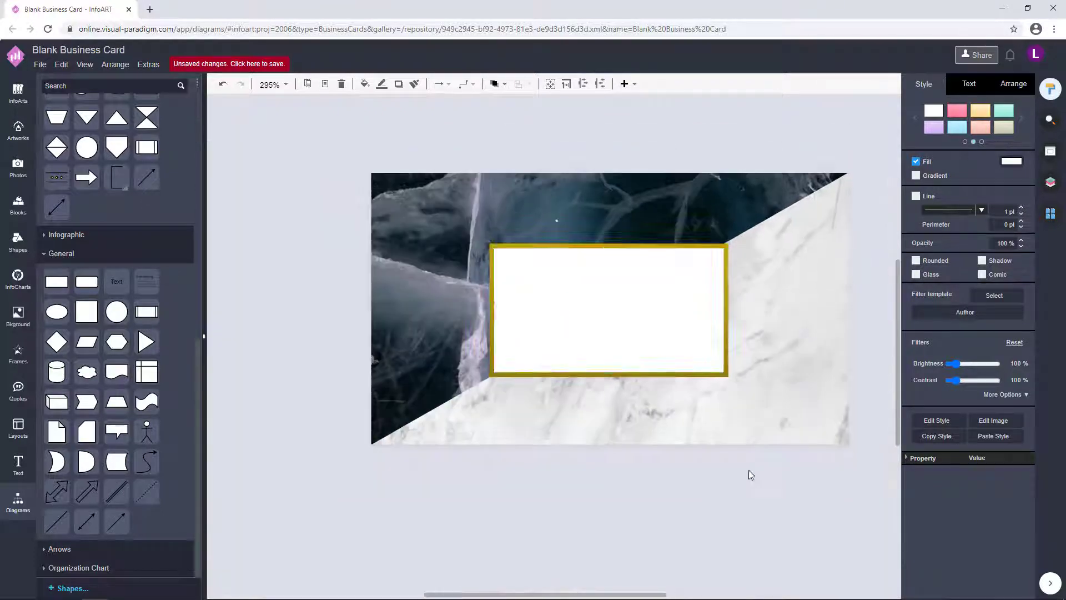
pyautogui.click(708, 545)
# - Give the white box a gold AD9413 border and add a text element across it
pyautogui.click(675, 384)
pyautogui.click(668, 379)
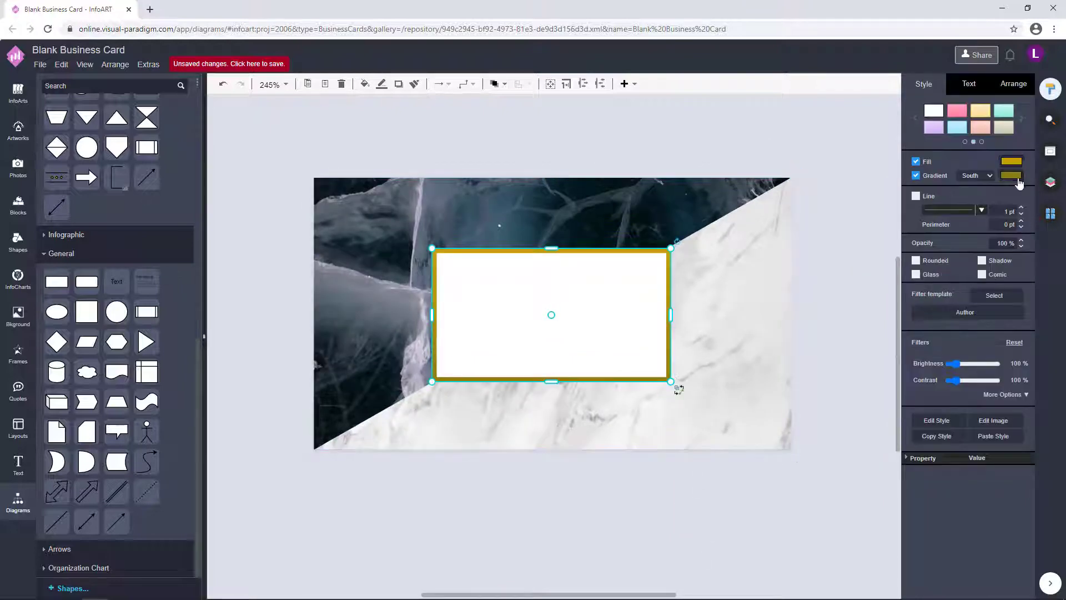
pyautogui.click(1012, 175)
pyautogui.moveTo(1036, 225); pyautogui.dragTo(1036, 217)
pyautogui.click(1028, 430)
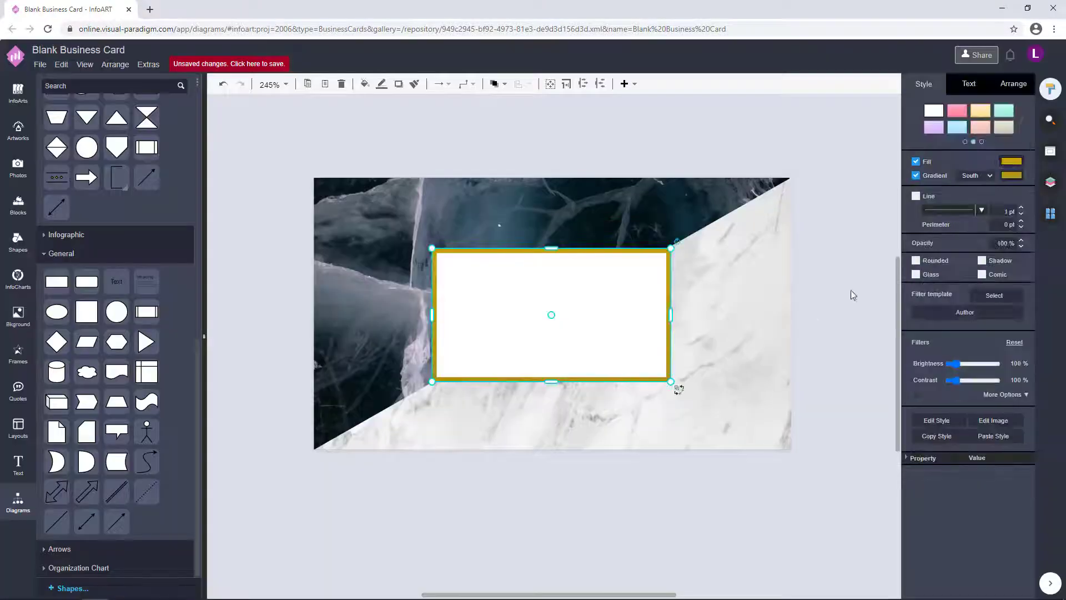
pyautogui.click(1012, 175)
pyautogui.click(1029, 429)
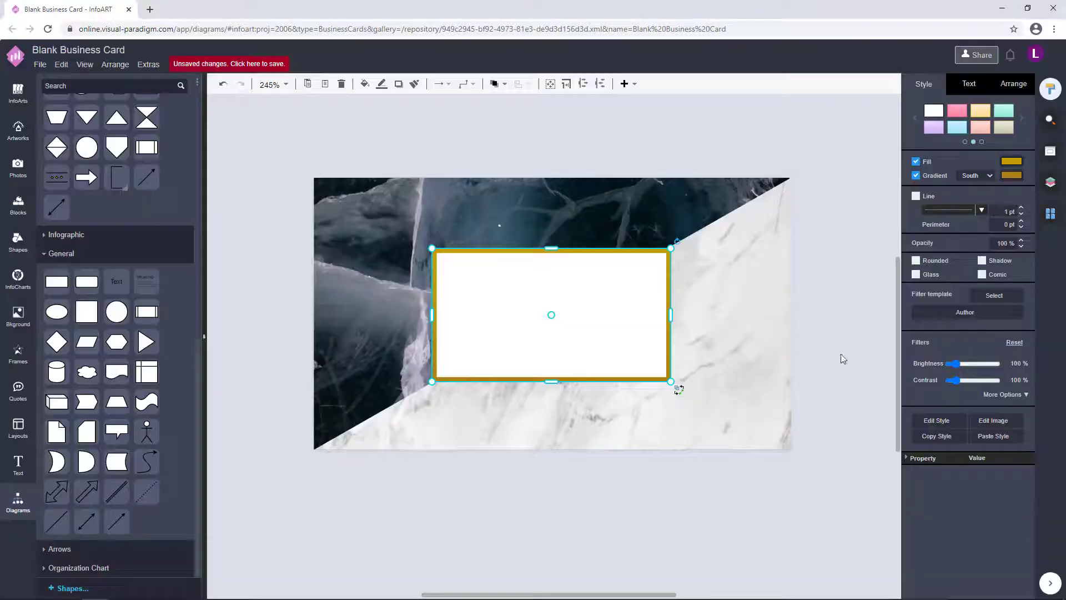
pyautogui.click(827, 411)
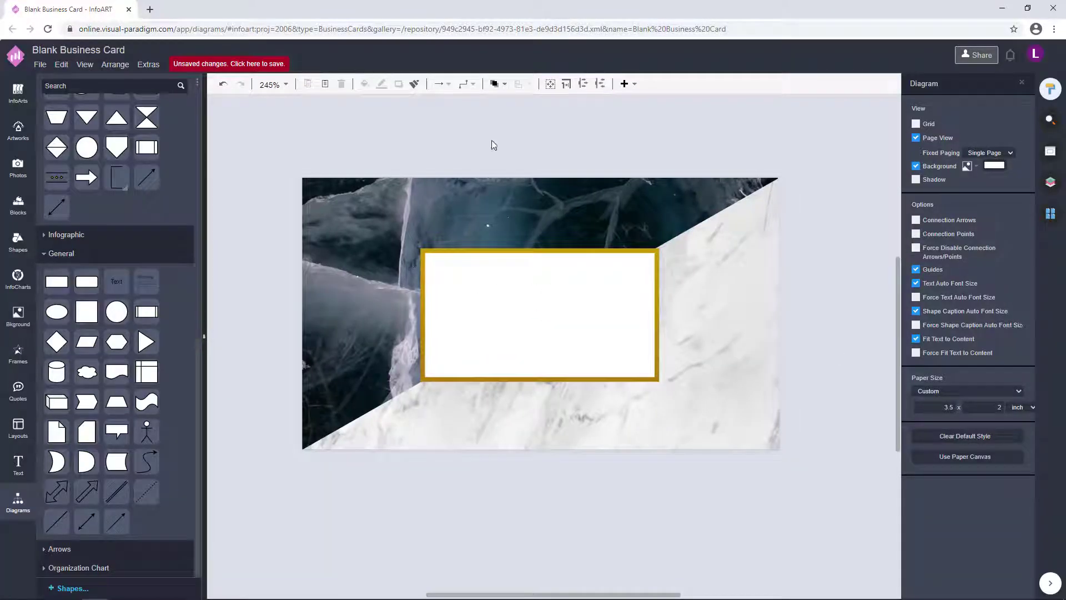
pyautogui.doubleClick(447, 114)
pyautogui.moveTo(474, 124); pyautogui.dragTo(651, 286)
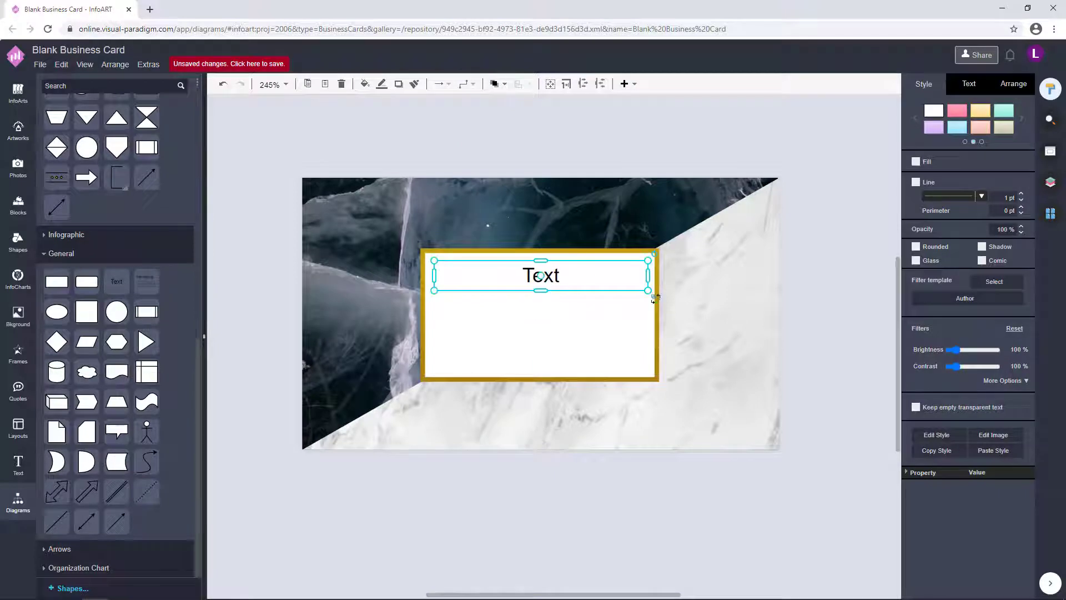
# - Enter the cardholder's first name and surname on two lines, enlarged and centred in the white box
pyautogui.doubleClick(573, 278)
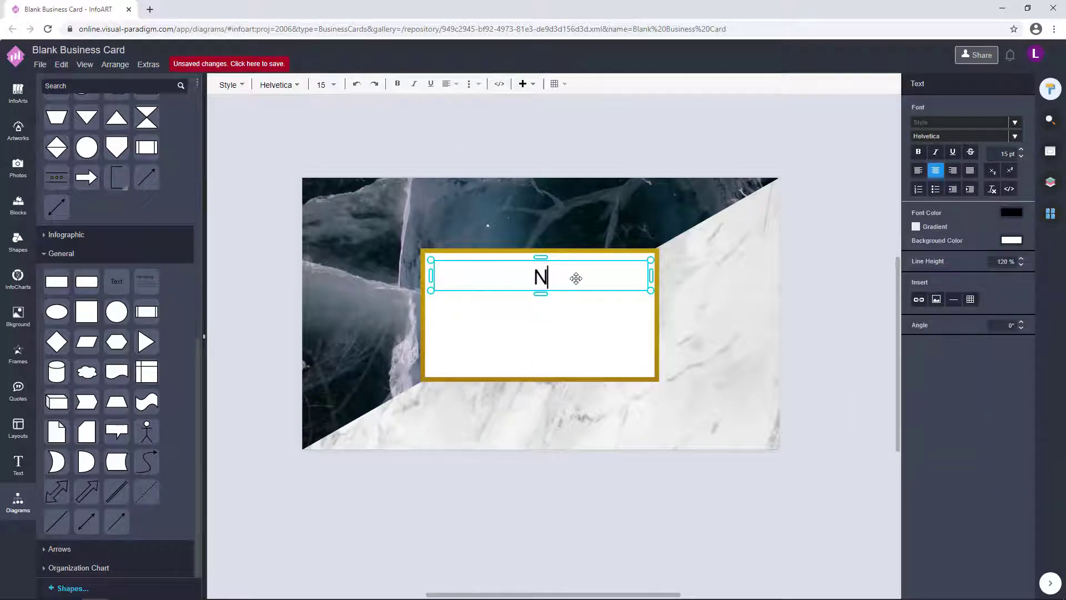
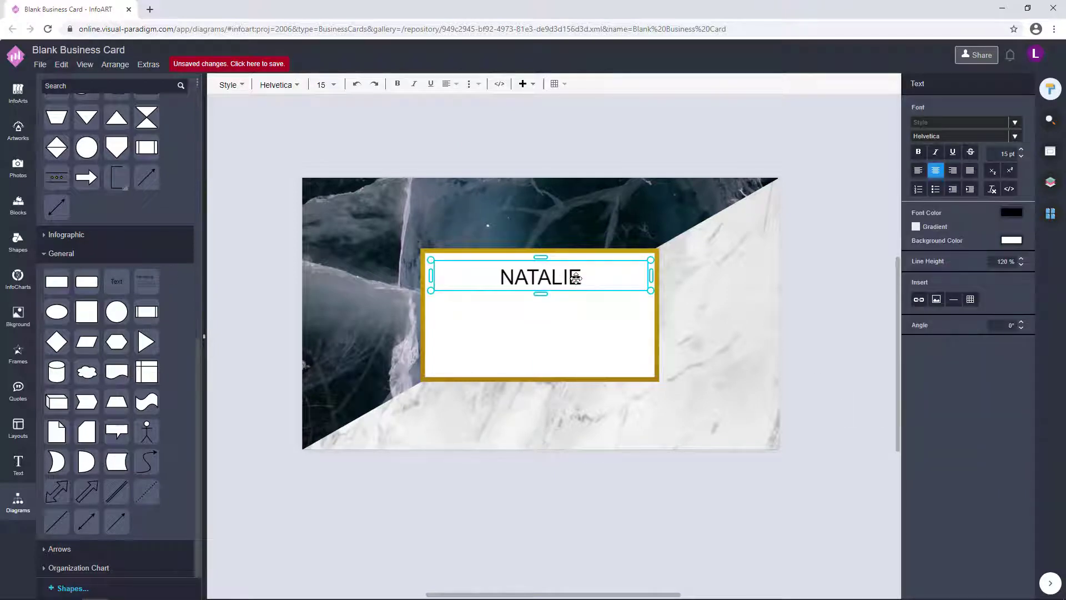
pyautogui.press('Return')
pyautogui.moveTo(651, 276); pyautogui.dragTo(558, 312)
pyautogui.moveTo(491, 314); pyautogui.dragTo(535, 304)
pyautogui.doubleClick(524, 311)
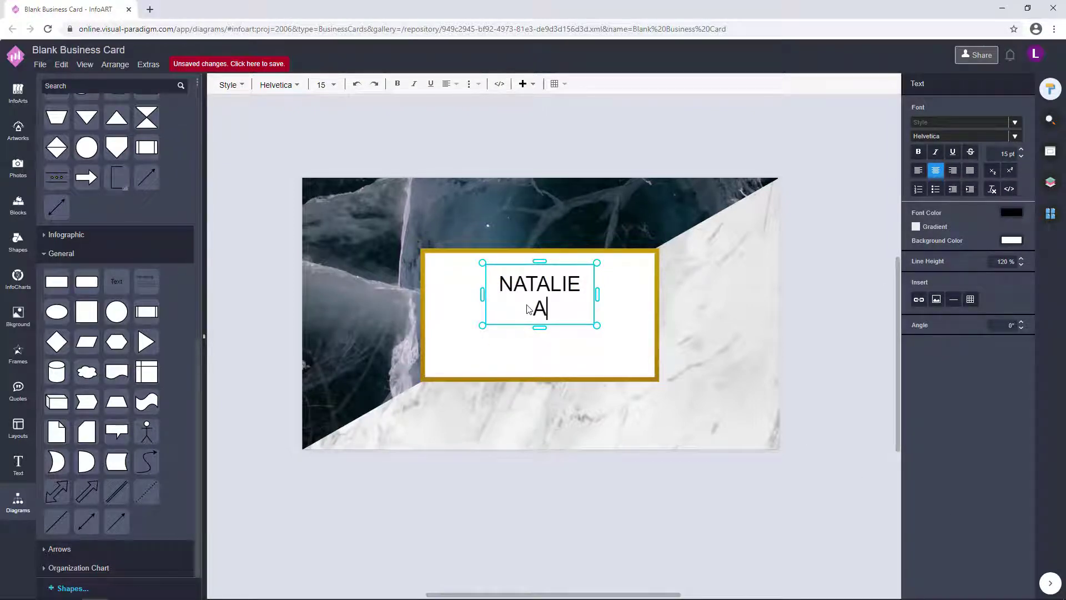
pyautogui.moveTo(599, 296); pyautogui.dragTo(635, 340)
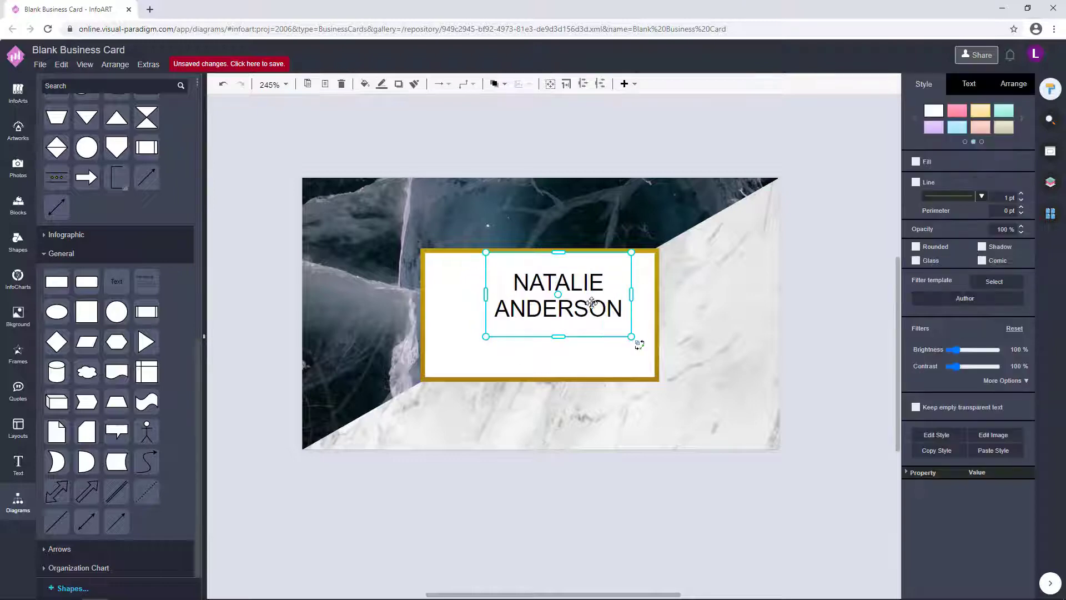
pyautogui.press('Return')
pyautogui.press('Escape')
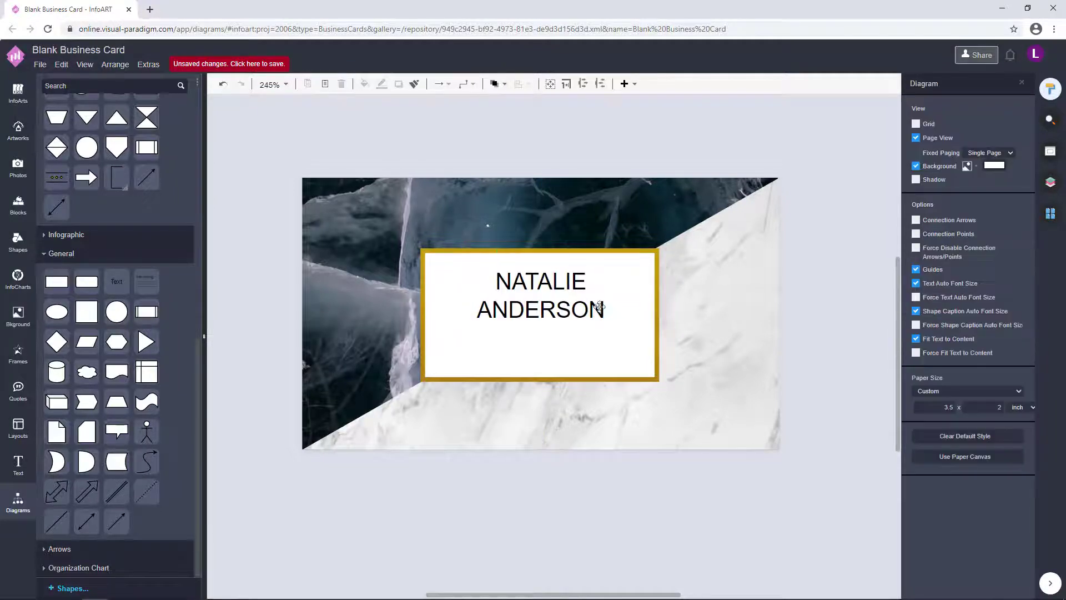
pyautogui.click(607, 321)
pyautogui.moveTo(616, 339); pyautogui.dragTo(621, 332)
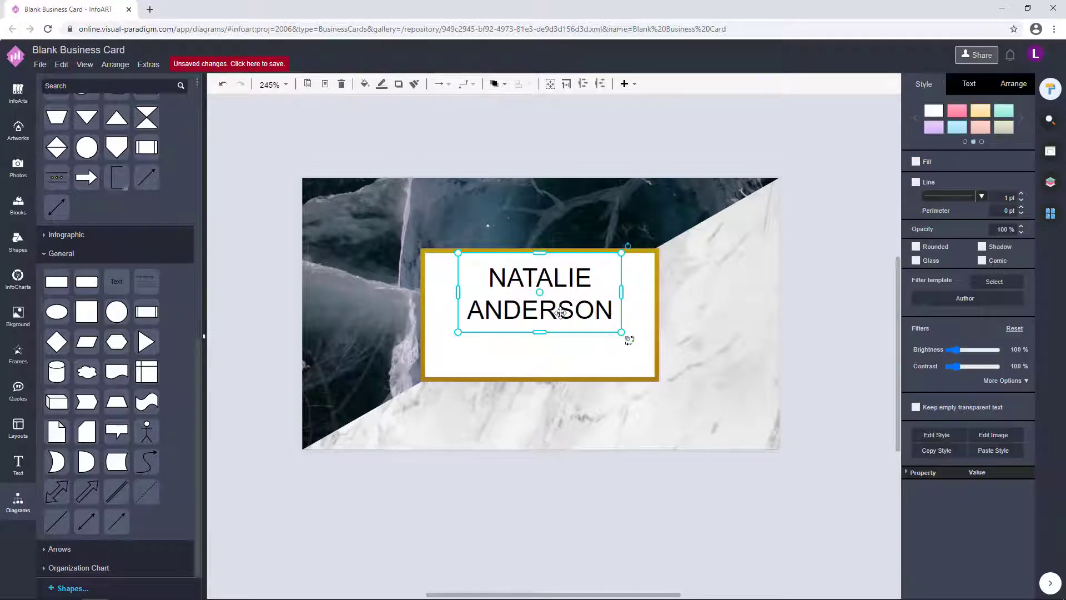
pyautogui.click(987, 88)
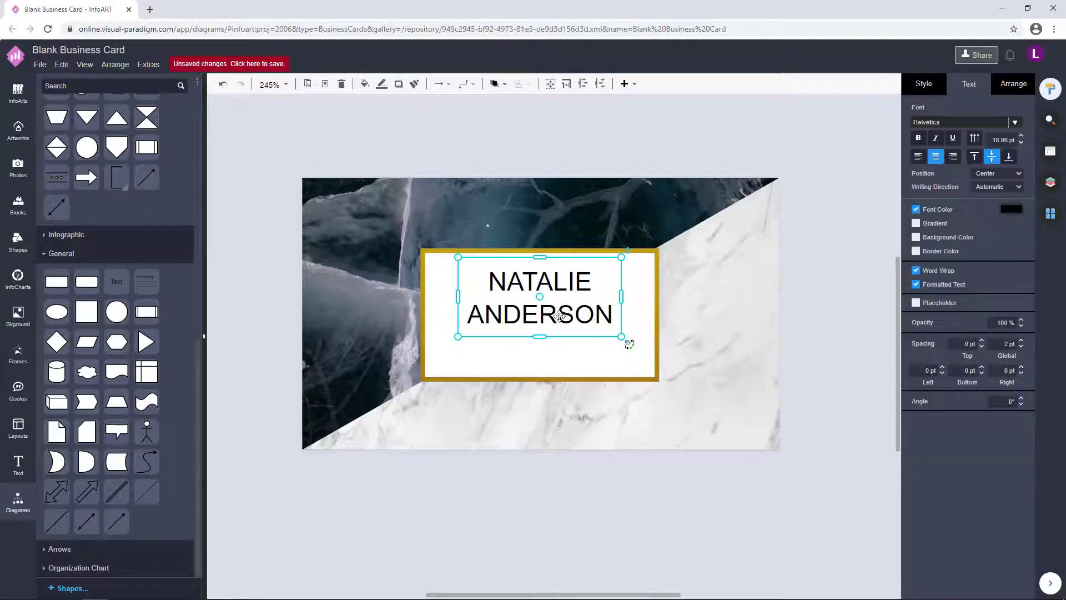
# - Duplicate the name box as 'HAIR STYLIST' and shrink it beneath the name
pyautogui.moveTo(559, 315); pyautogui.dragTo(559, 350)
pyautogui.doubleClick(559, 349)
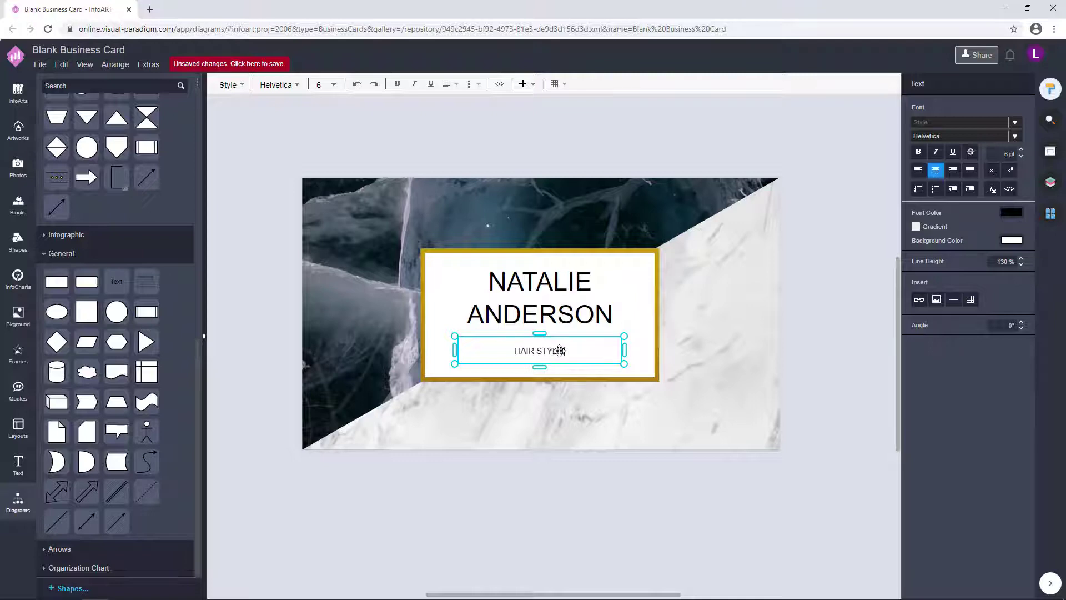
pyautogui.press('Escape')
pyautogui.moveTo(624, 363); pyautogui.dragTo(625, 374)
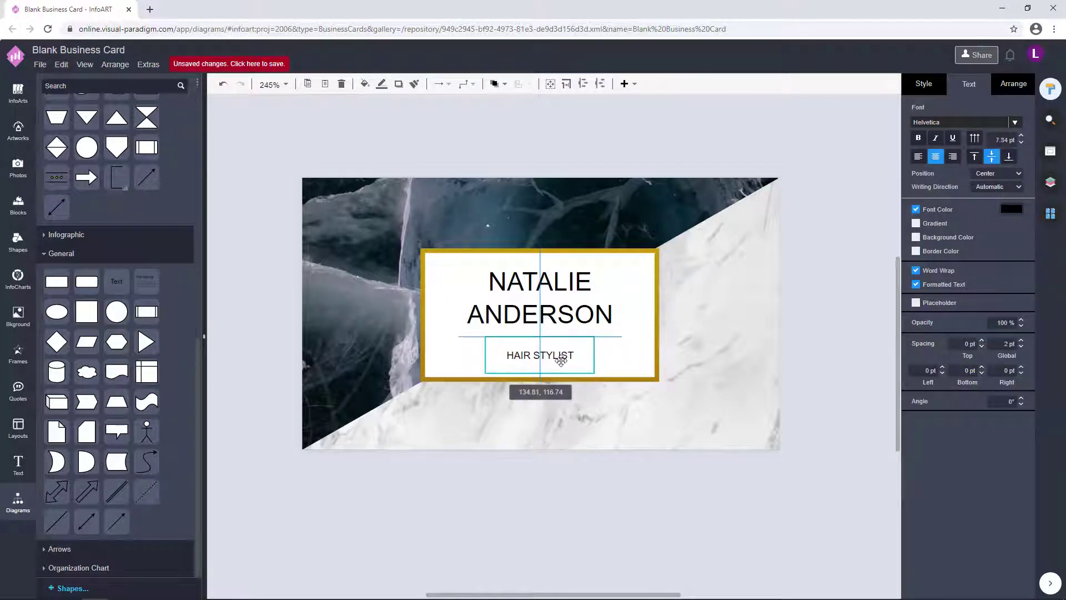
pyautogui.press('Escape')
pyautogui.click(578, 322)
pyautogui.click(541, 353)
pyautogui.click(618, 364)
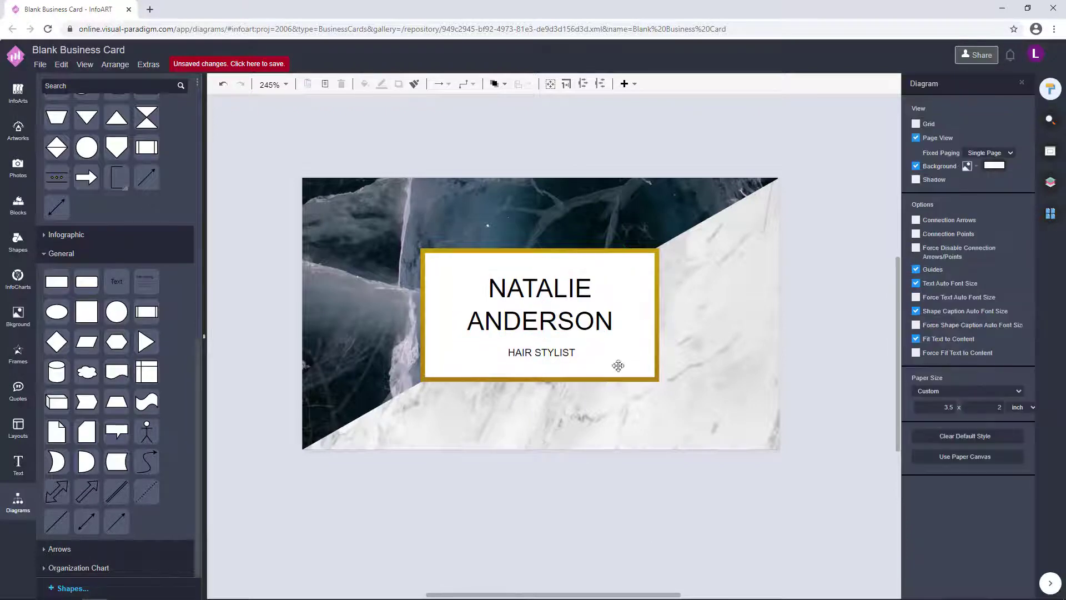
# - Give the name the Belgrano font, after trying Chakra Petch, and gold AD9413 text colour
pyautogui.click(583, 307)
pyautogui.click(1015, 122)
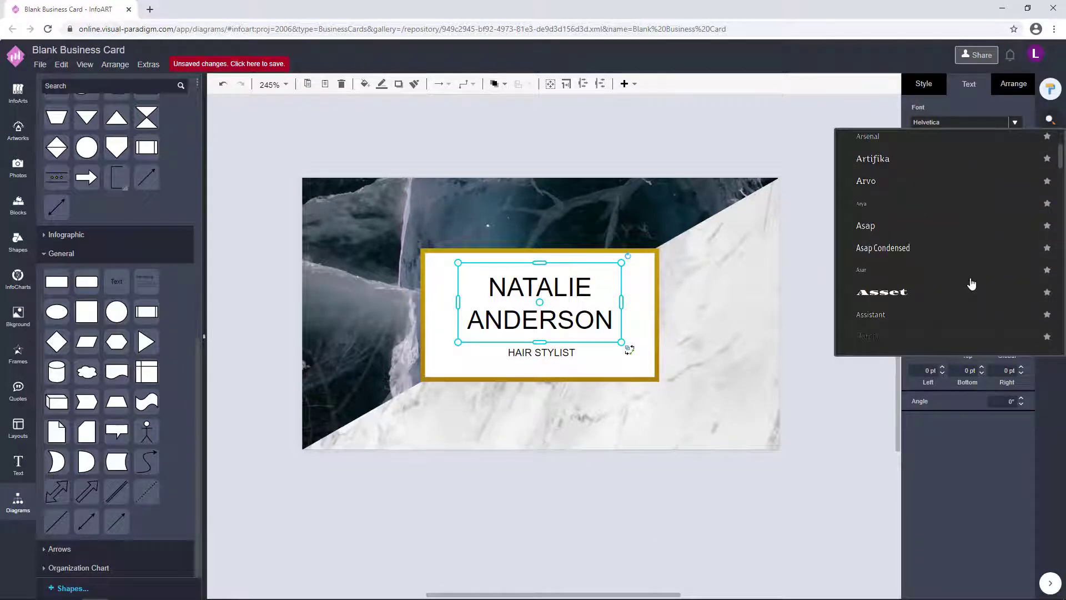
pyautogui.scroll(-10, 971, 284)
pyautogui.click(971, 321)
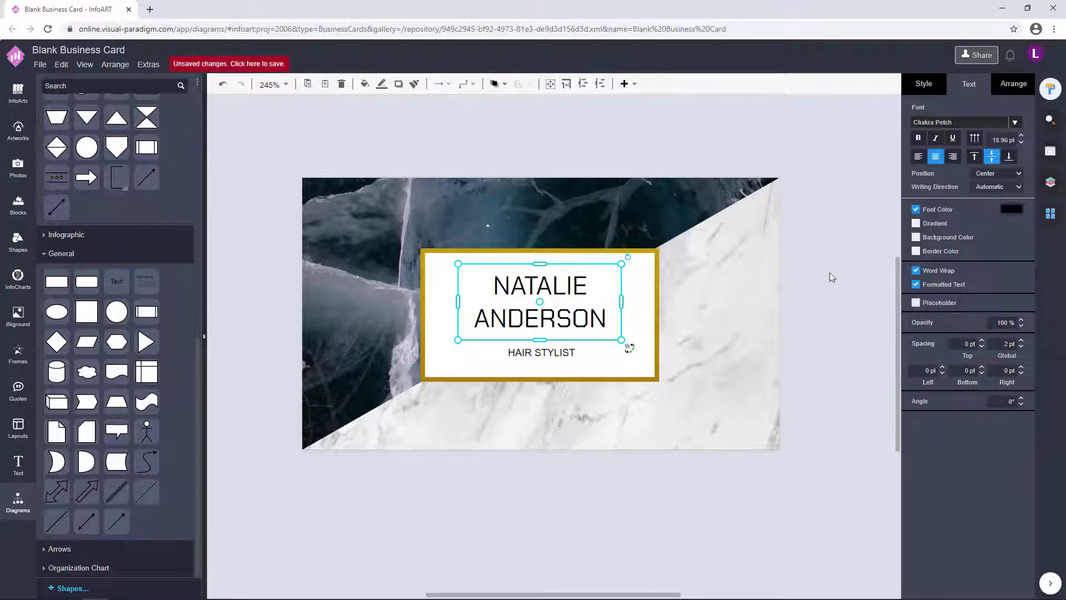
pyautogui.click(1015, 124)
pyautogui.scroll(-5, 928, 241)
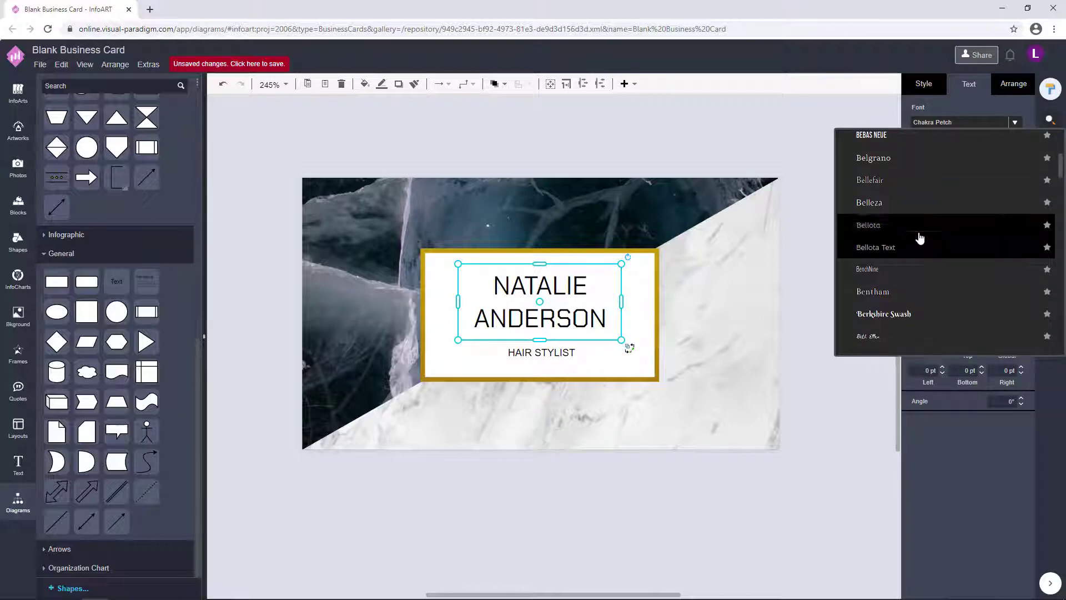
pyautogui.click(917, 240)
pyautogui.click(1012, 209)
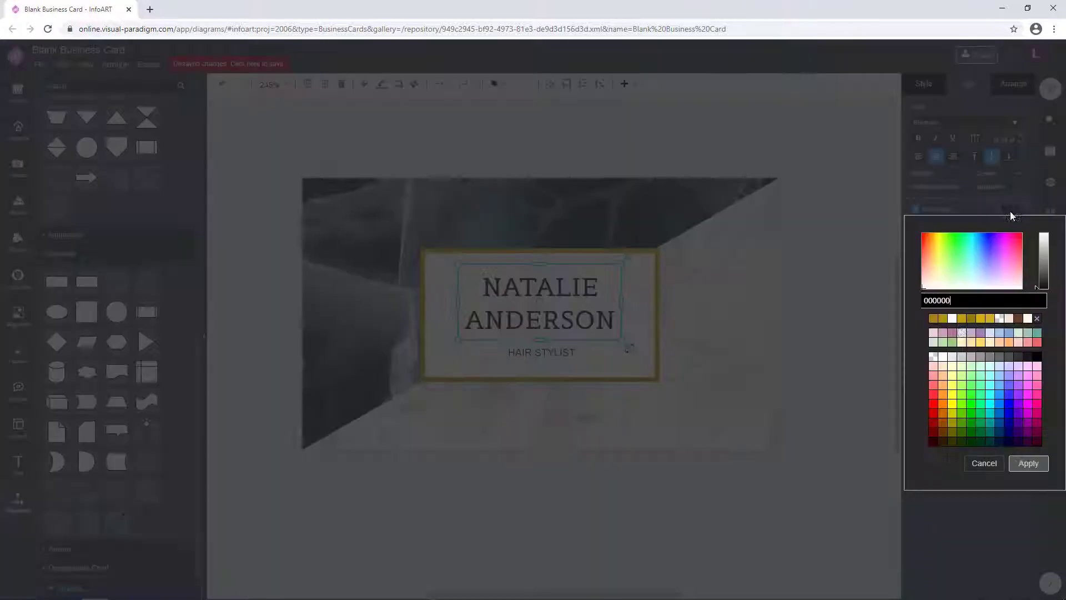
pyautogui.click(944, 319)
pyautogui.click(1028, 463)
pyautogui.click(826, 329)
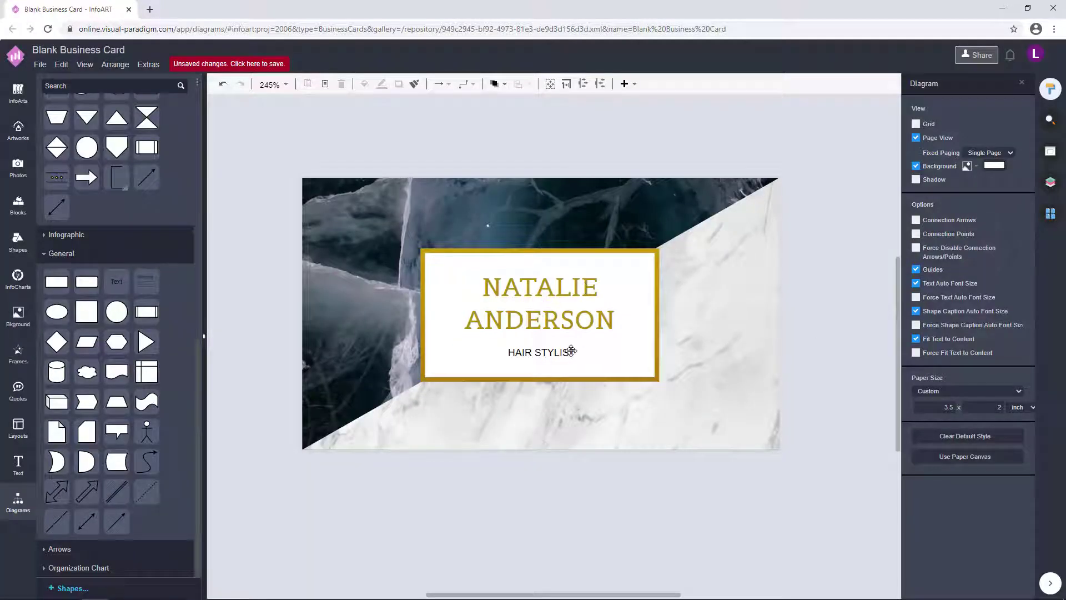
# - Apply a new text colour and the Be Vietnam font to HAIR STYLIST
pyautogui.click(571, 351)
pyautogui.click(1011, 210)
pyautogui.click(939, 325)
pyautogui.click(1029, 464)
pyautogui.click(598, 357)
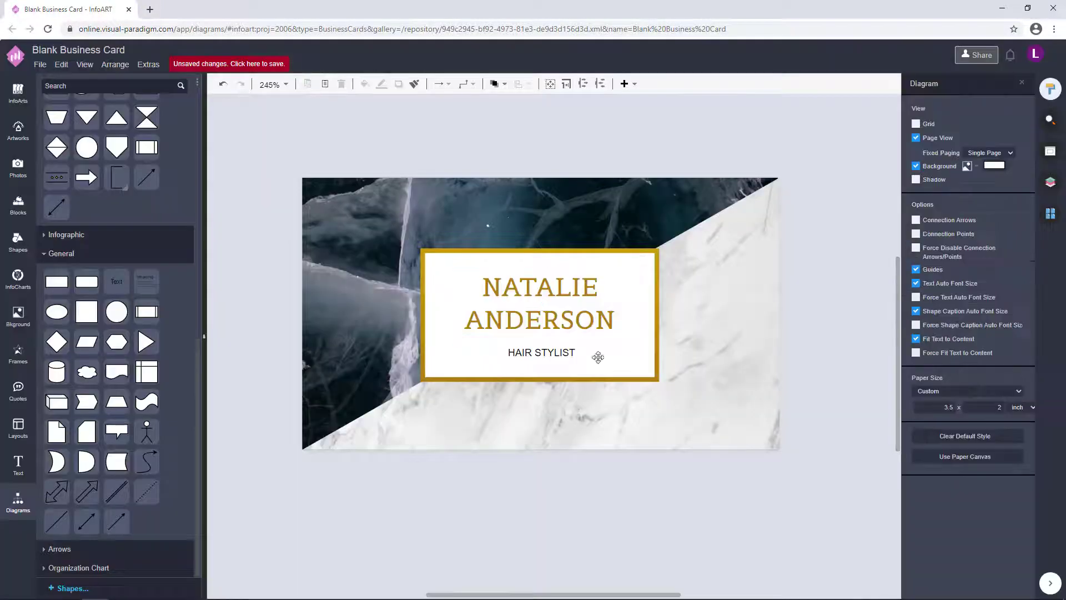
pyautogui.click(598, 357)
pyautogui.click(1016, 122)
pyautogui.scroll(-3, 992, 271)
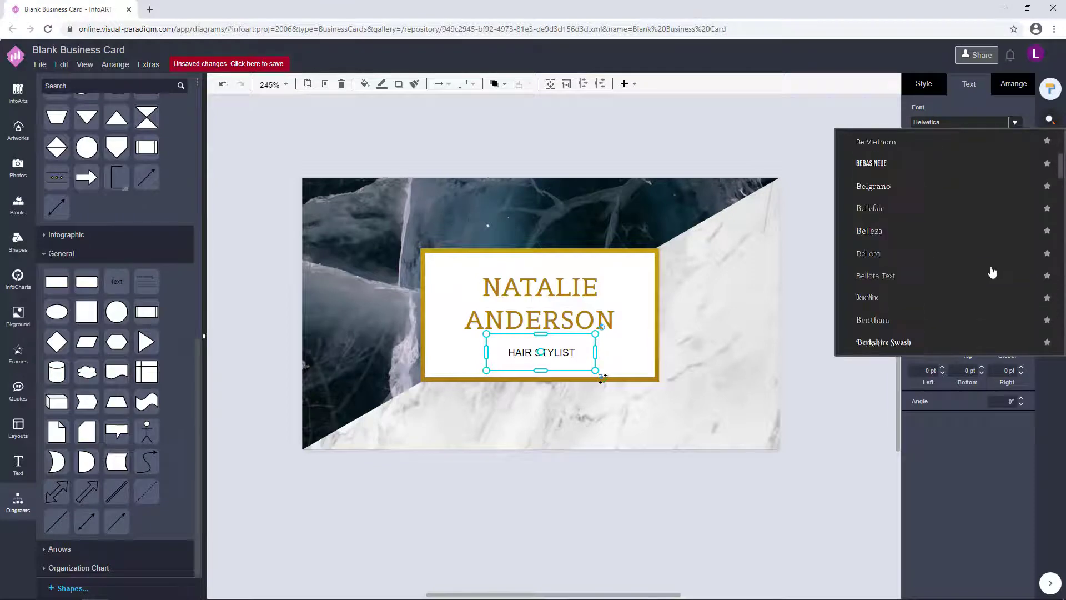
pyautogui.click(993, 272)
pyautogui.click(866, 306)
# - Colour the HAIR STYLIST text gold 917C10
pyautogui.click(575, 356)
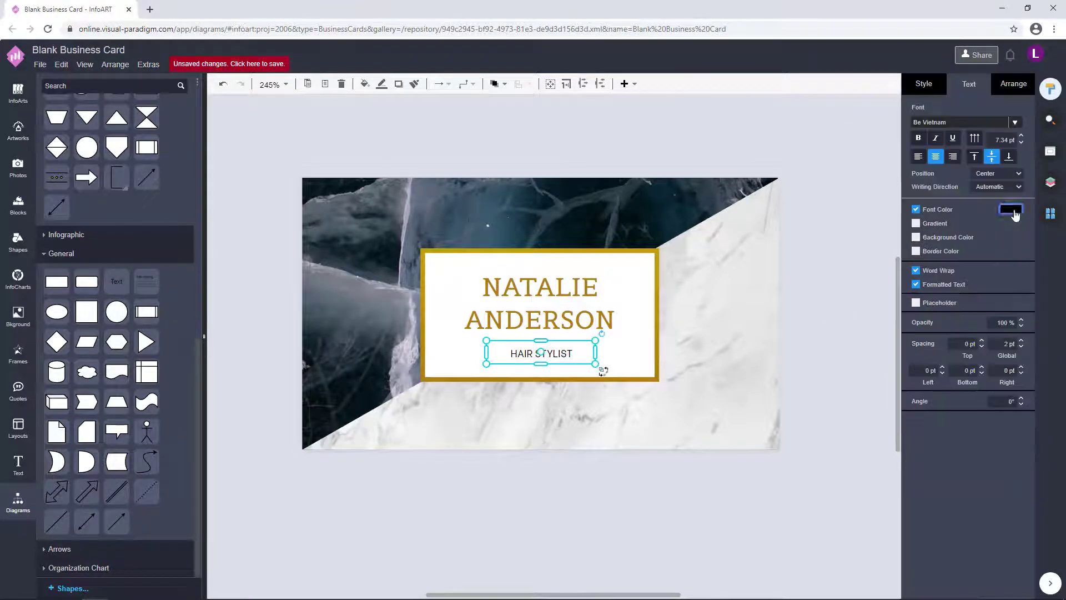
pyautogui.click(1011, 210)
pyautogui.click(934, 318)
pyautogui.click(1028, 463)
pyautogui.click(583, 323)
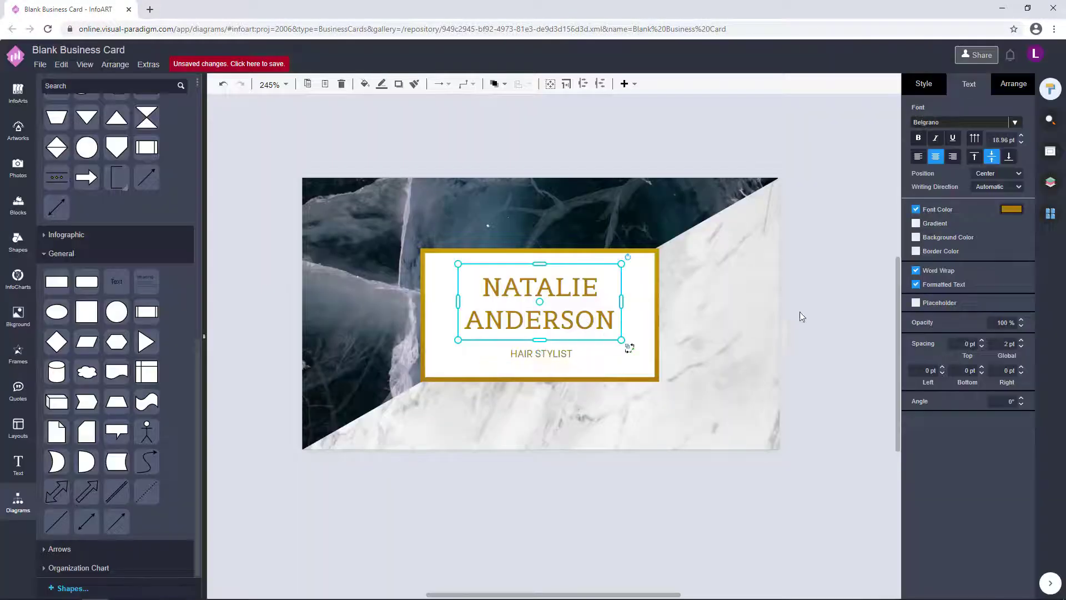
pyautogui.click(801, 311)
pyautogui.click(560, 352)
pyautogui.click(854, 351)
# - Darken the HAIR STYLIST colour from gold to a deeper brown and review the card
pyautogui.click(557, 353)
pyautogui.click(1011, 209)
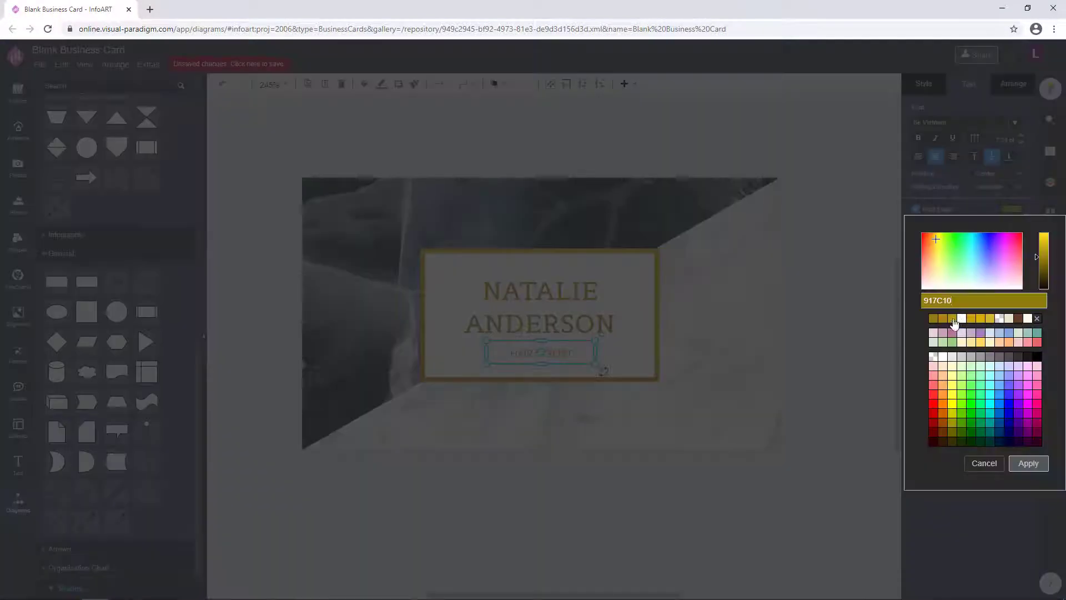
pyautogui.moveTo(1041, 236); pyautogui.dragTo(1043, 280)
pyautogui.click(810, 374)
pyautogui.click(810, 373)
pyautogui.scroll(-2, 812, 333)
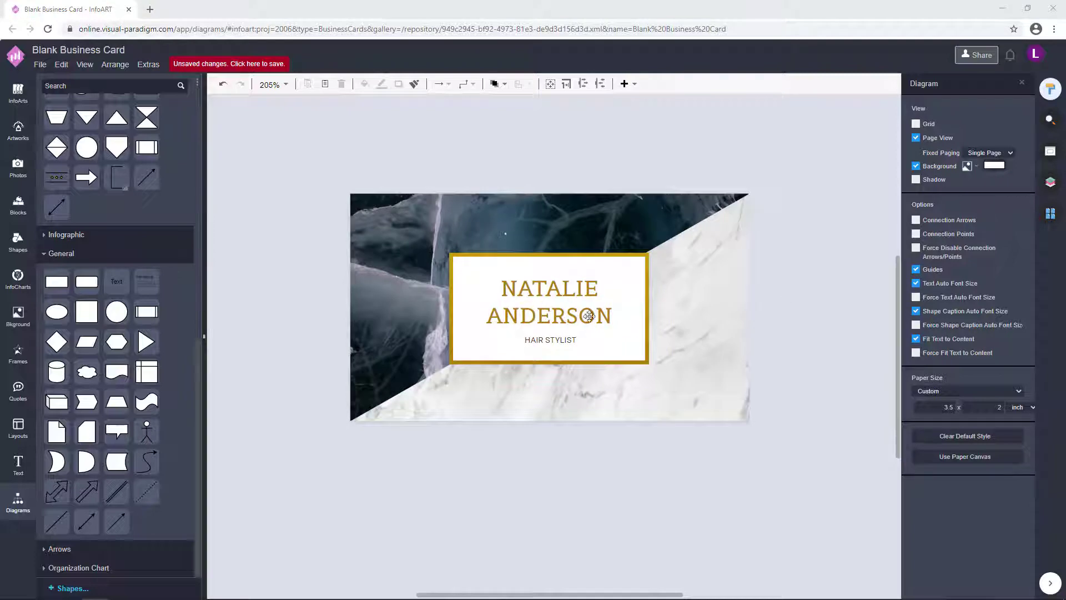
pyautogui.scroll(2, 649, 360)
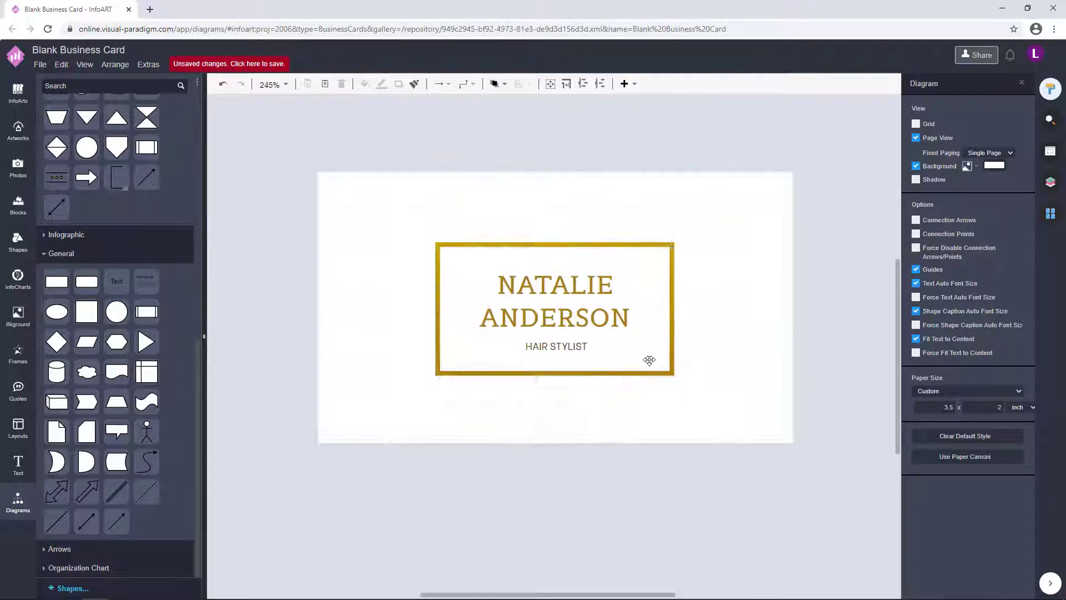
# - Add a rectangle below the card with a solid gold fill and no gradient
pyautogui.click(644, 347)
pyautogui.click(604, 487)
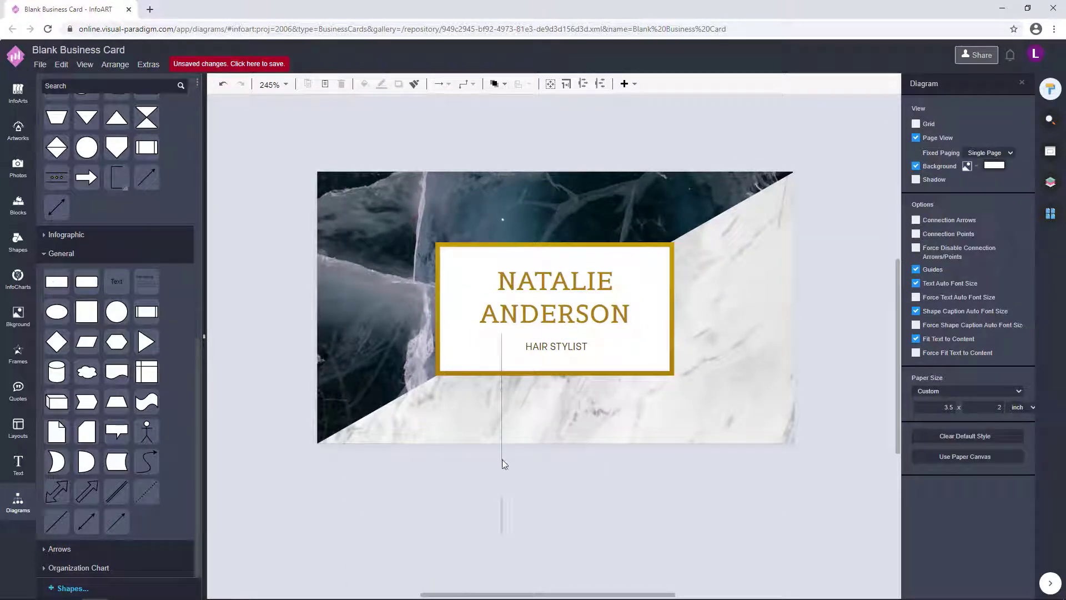
pyautogui.moveTo(502, 460); pyautogui.dragTo(503, 460)
pyautogui.click(924, 84)
pyautogui.click(915, 176)
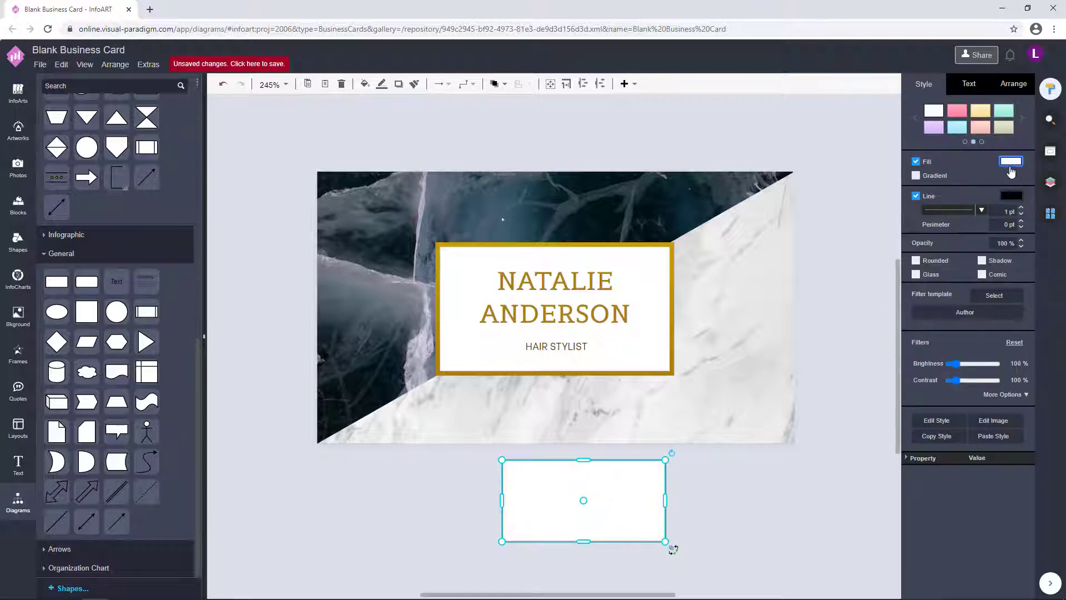
pyautogui.click(1011, 161)
pyautogui.click(1028, 415)
# - Resize the gold rectangle into a thin, short divider bar
pyautogui.moveTo(583, 541); pyautogui.dragTo(584, 462)
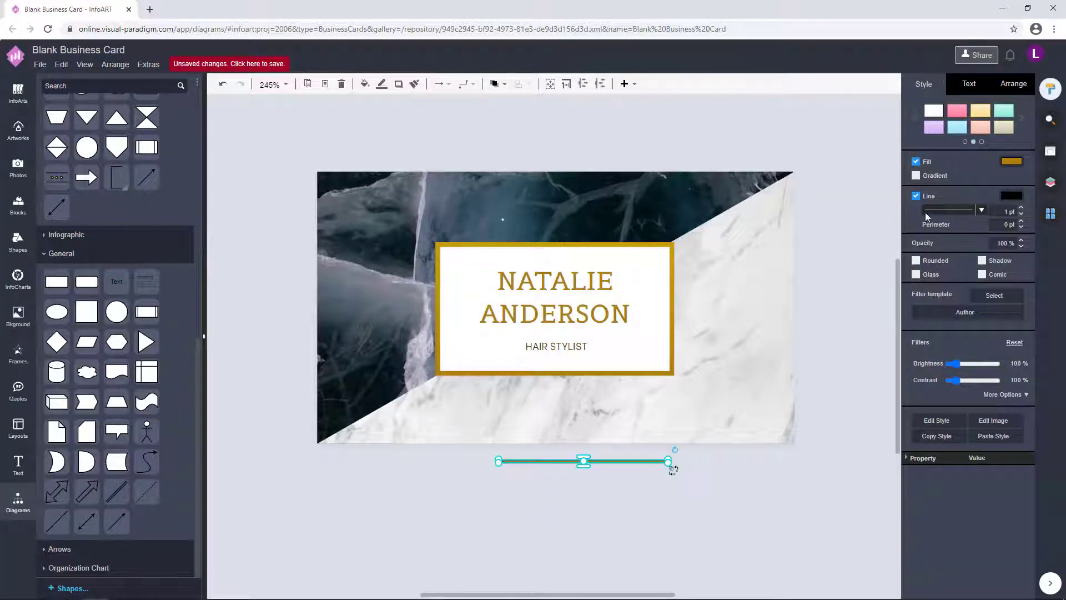
pyautogui.moveTo(668, 461); pyautogui.dragTo(590, 184)
pyautogui.scroll(4, 540, 471)
pyautogui.scroll(-5, 590, 399)
pyautogui.scroll(6, 615, 288)
# - Shift the name text box up to make room for the divider bar
pyautogui.click(615, 288)
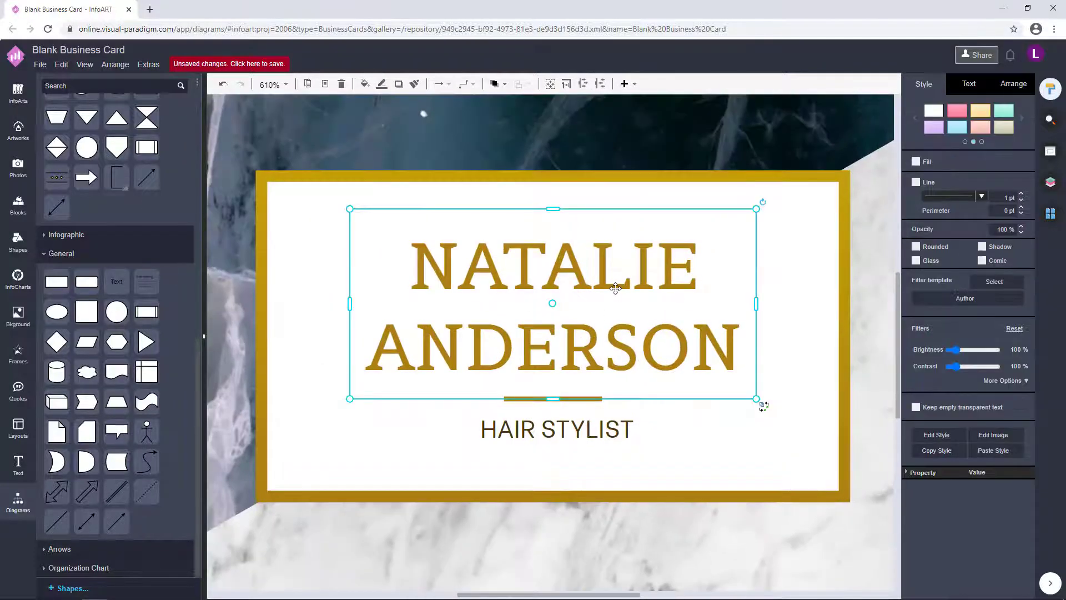
pyautogui.click(593, 398)
pyautogui.moveTo(593, 413); pyautogui.dragTo(573, 398)
pyautogui.click(643, 282)
pyautogui.moveTo(643, 282); pyautogui.dragTo(647, 287)
pyautogui.click(601, 439)
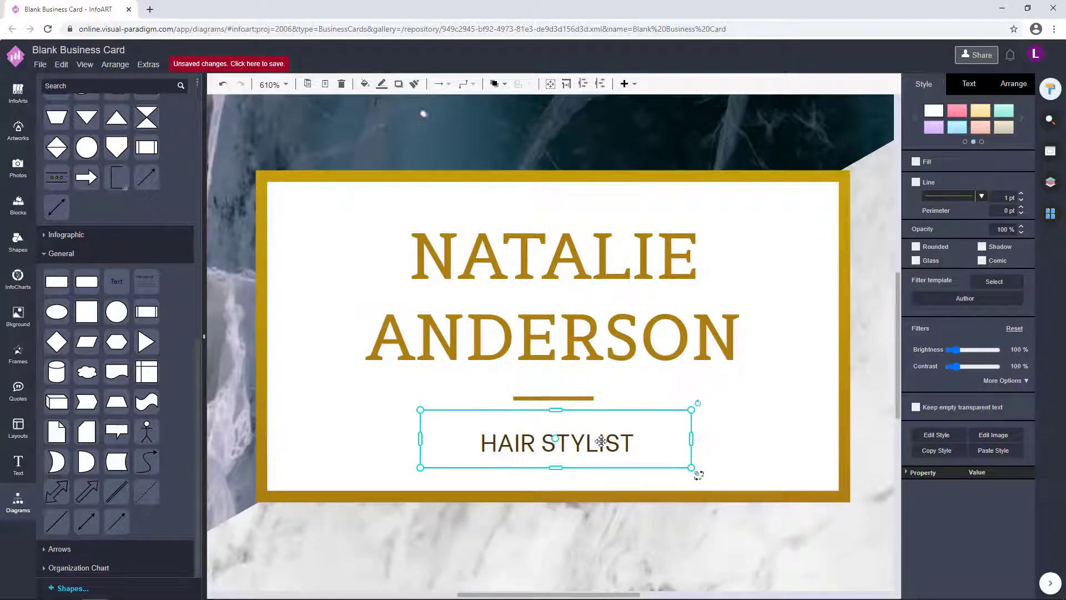
pyautogui.scroll(-5, 601, 440)
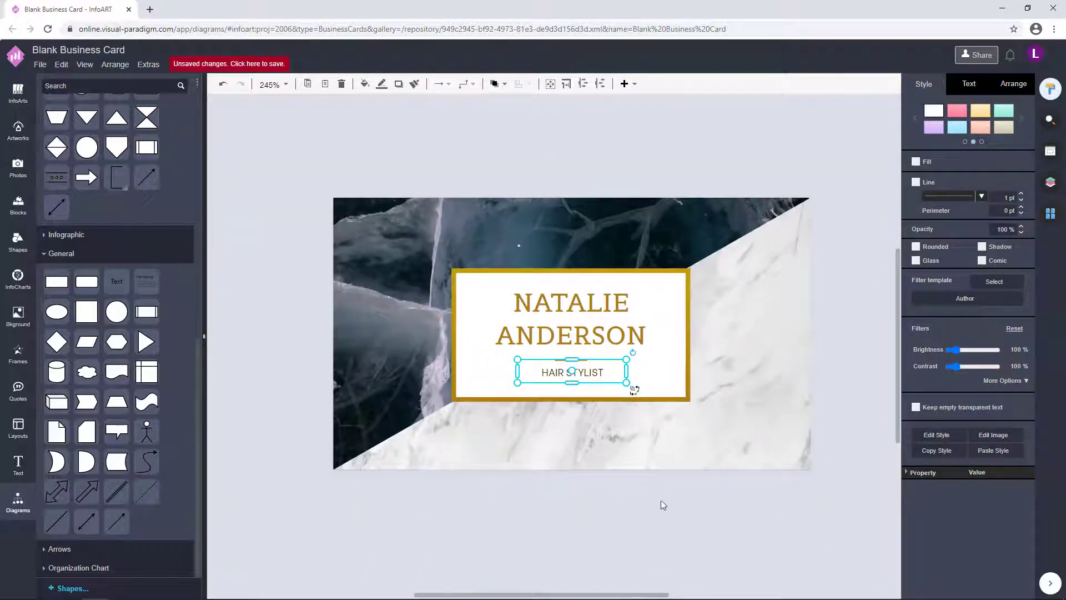
# - Lower the HAIR STYLIST font size slightly in the Text panel
pyautogui.click(661, 504)
pyautogui.click(589, 380)
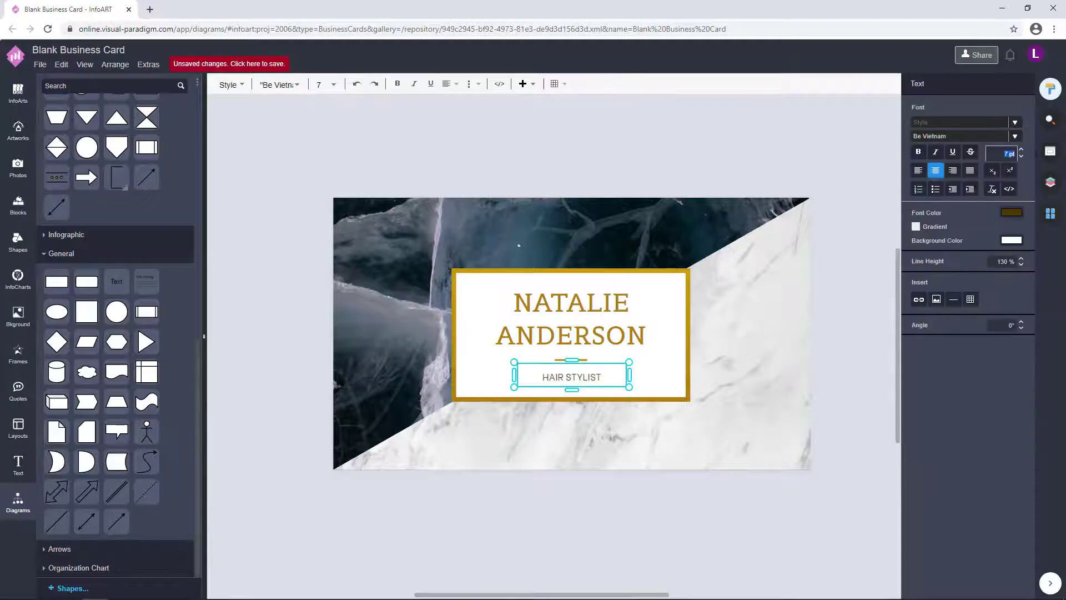
pyautogui.click(659, 550)
pyautogui.click(1008, 154)
pyautogui.click(607, 376)
pyautogui.click(607, 376)
# - Select the name frame, divider line and name group in turn to check them
pyautogui.click(582, 359)
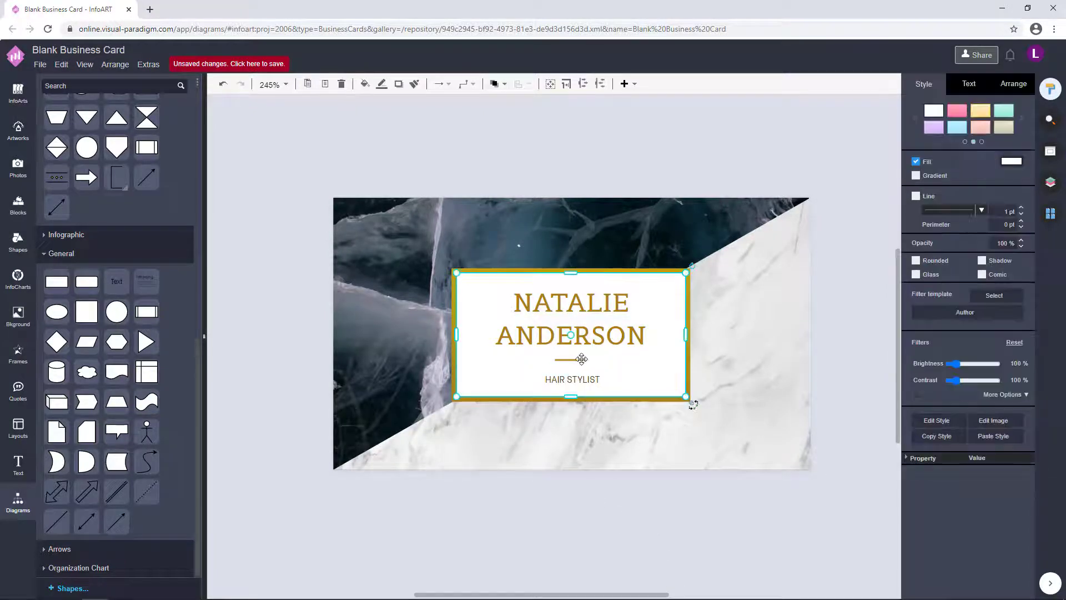
pyautogui.click(629, 486)
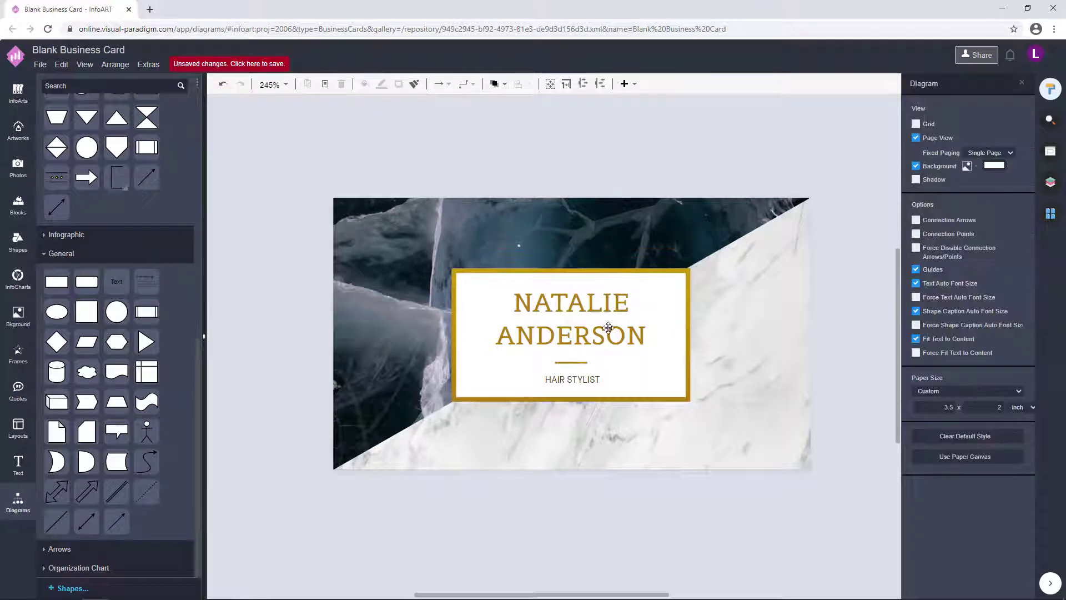
pyautogui.click(576, 362)
pyautogui.click(607, 528)
pyautogui.click(588, 382)
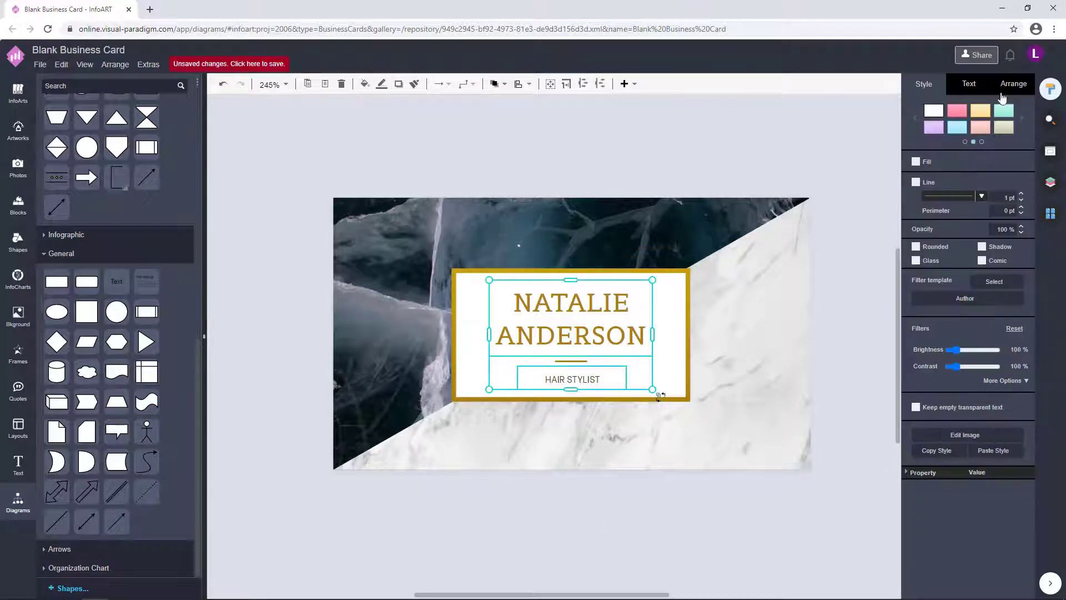
pyautogui.click(616, 519)
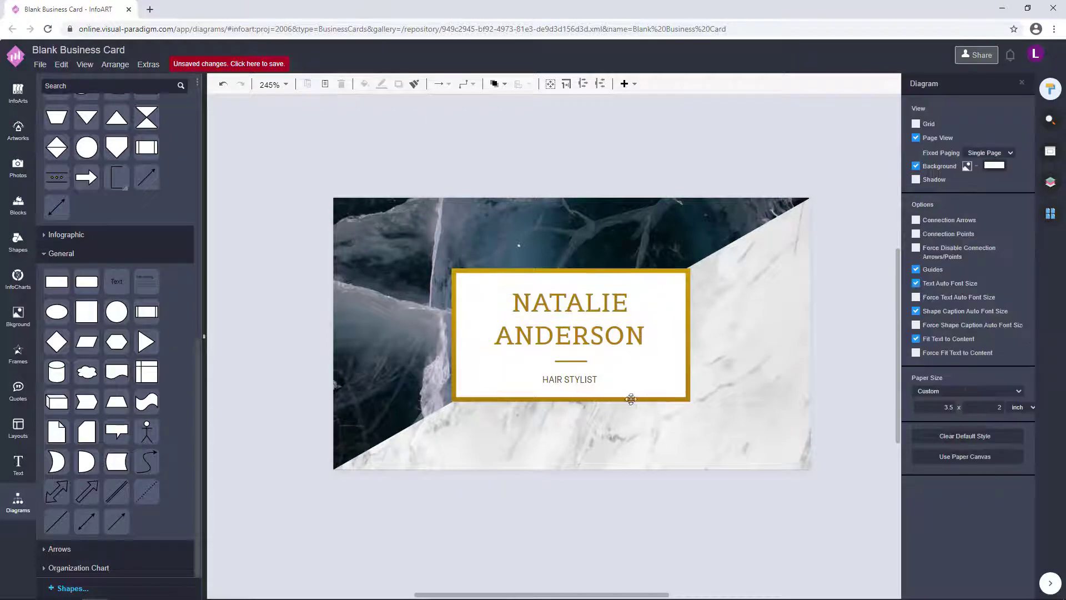
pyautogui.click(576, 361)
pyautogui.click(590, 521)
pyautogui.hscroll(1, 636, 249)
pyautogui.scroll(1, 595, 330)
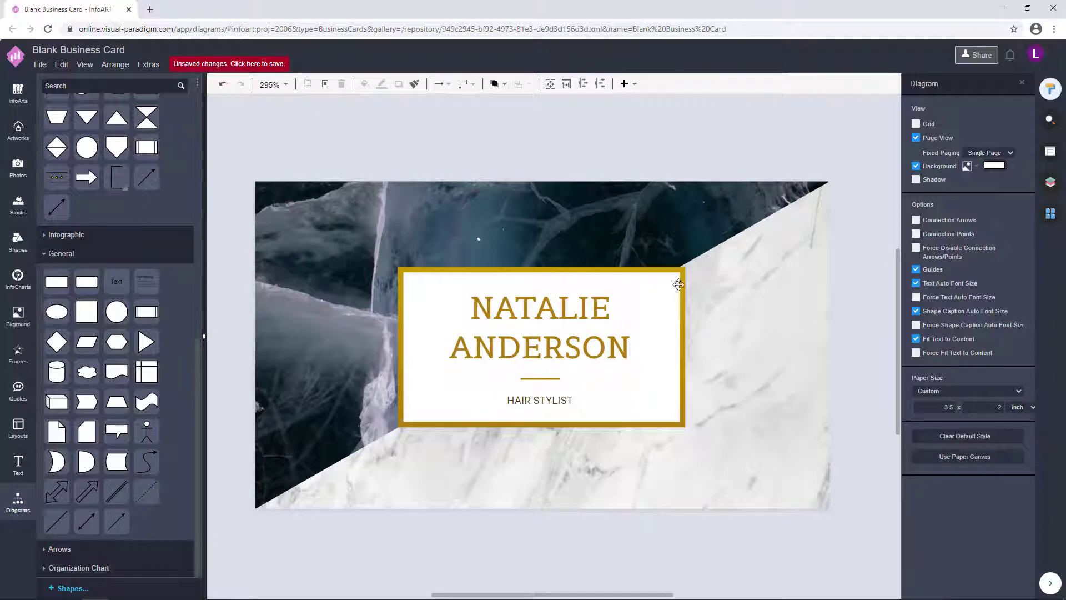
# - Check the name frame's Style settings, show the Pages panel, and select the frame
pyautogui.click(679, 285)
pyautogui.click(926, 86)
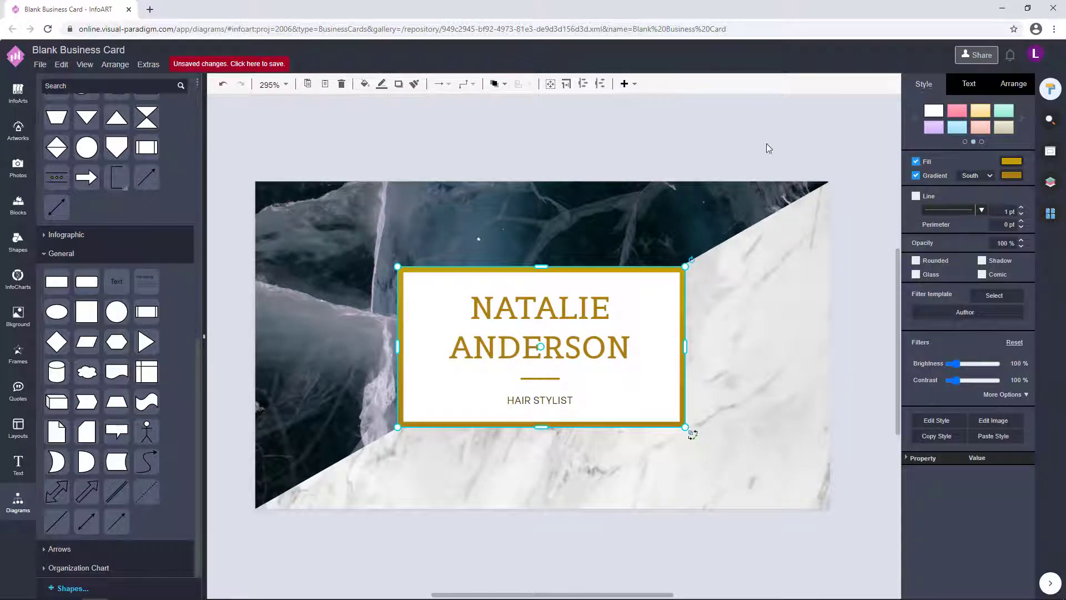
pyautogui.click(769, 148)
pyautogui.scroll(-1, 611, 352)
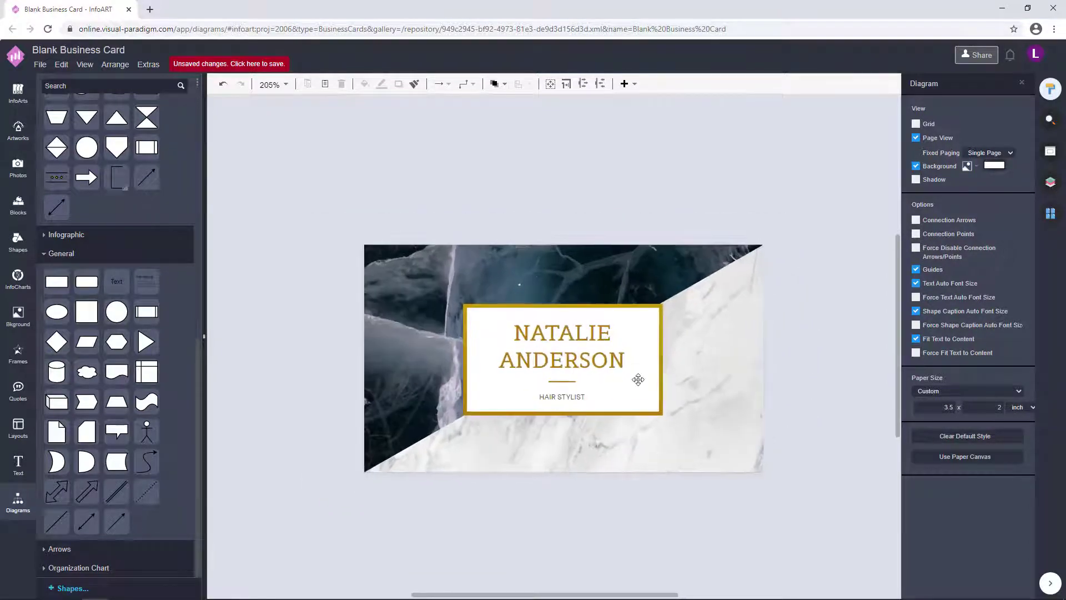
pyautogui.click(1051, 214)
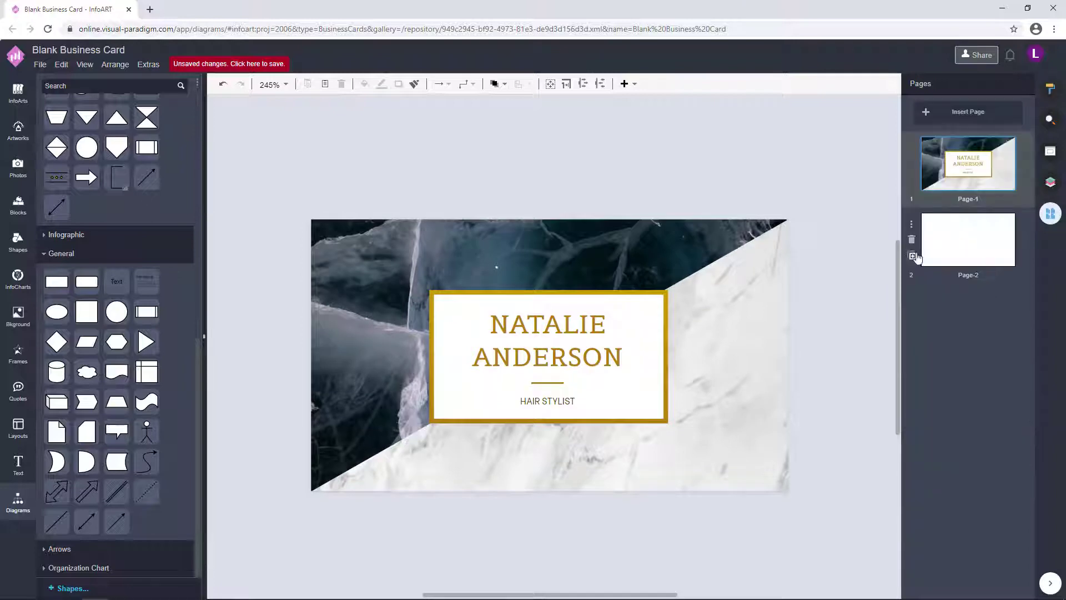
pyautogui.click(657, 333)
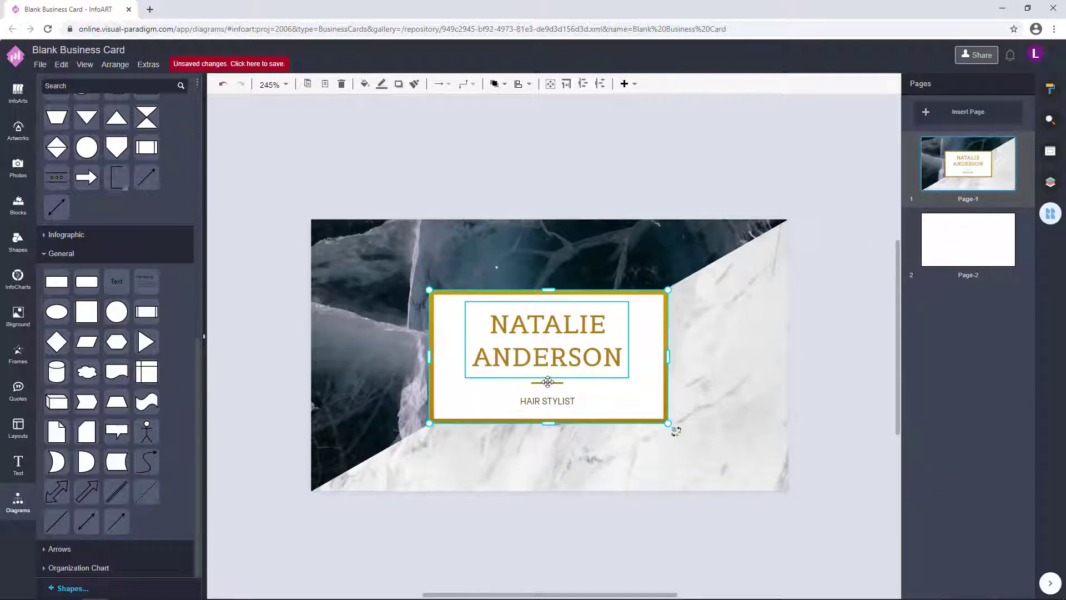
# - Copy the name frame onto Page-2 and place it at the card's top-left
pyautogui.hotkey('ctrl', 'c')
pyautogui.click(983, 225)
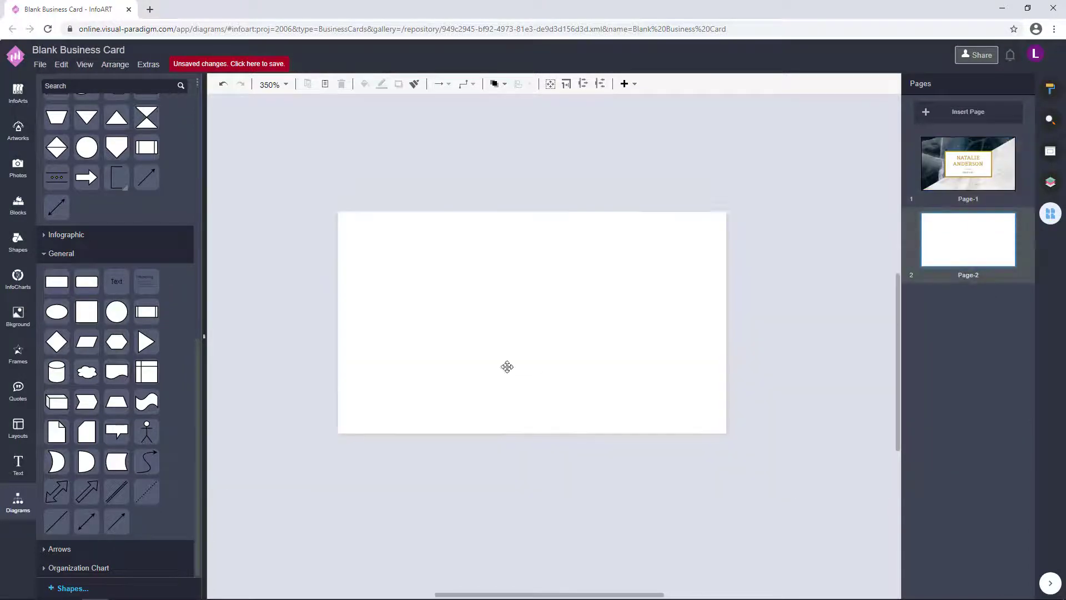
pyautogui.hotkey('ctrl', 'v')
pyautogui.moveTo(616, 368); pyautogui.dragTo(445, 178)
# - Stretch the gold frame to the card's full width and height
pyautogui.click(455, 301)
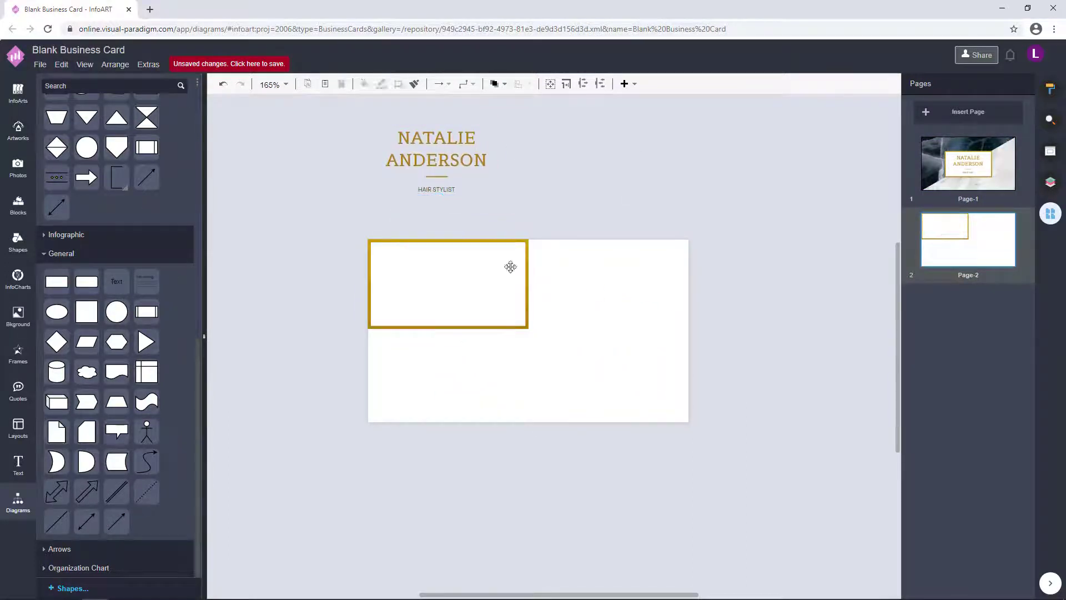
pyautogui.click(530, 329)
pyautogui.moveTo(529, 330); pyautogui.dragTo(688, 286)
pyautogui.moveTo(528, 329); pyautogui.dragTo(526, 423)
pyautogui.click(755, 285)
pyautogui.click(686, 419)
pyautogui.click(755, 388)
# - Move the name, divider and HAIR STYLIST group near the card's top
pyautogui.moveTo(538, 220); pyautogui.dragTo(334, 126)
pyautogui.moveTo(456, 147); pyautogui.dragTo(538, 290)
pyautogui.click(806, 329)
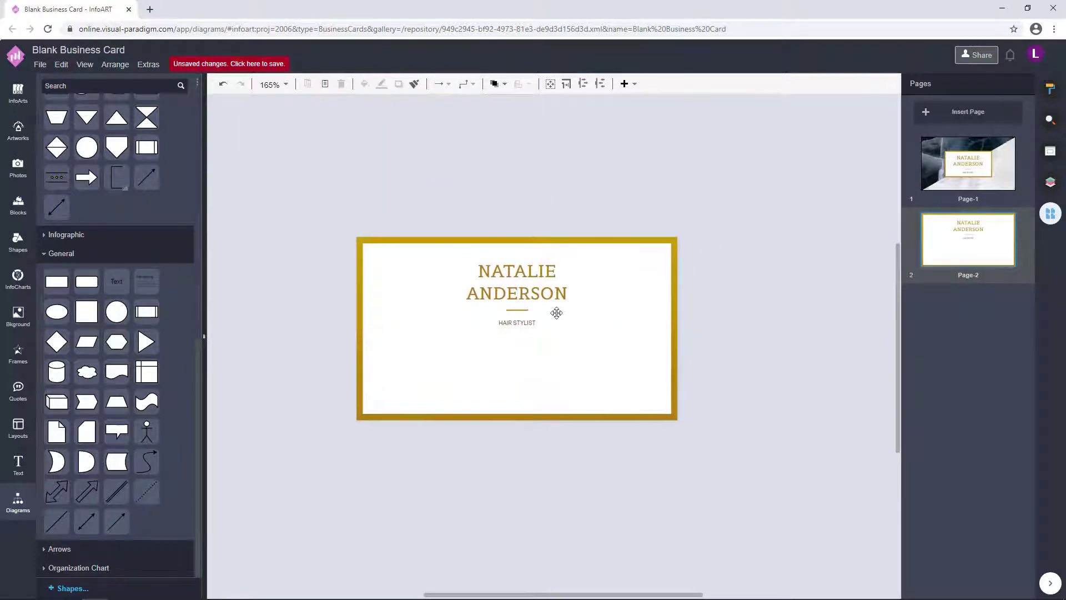
pyautogui.click(527, 307)
pyautogui.click(526, 310)
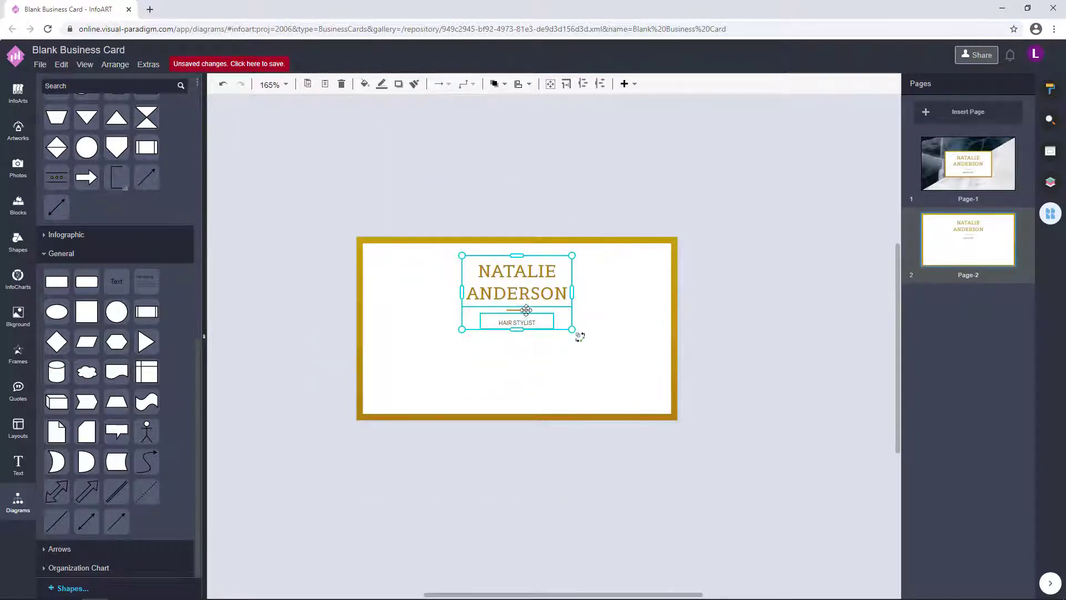
# - Duplicate the HAIR STYLIST text box below itself to start the contact block
pyautogui.click(719, 276)
pyautogui.hotkey('ctrl', 'z')
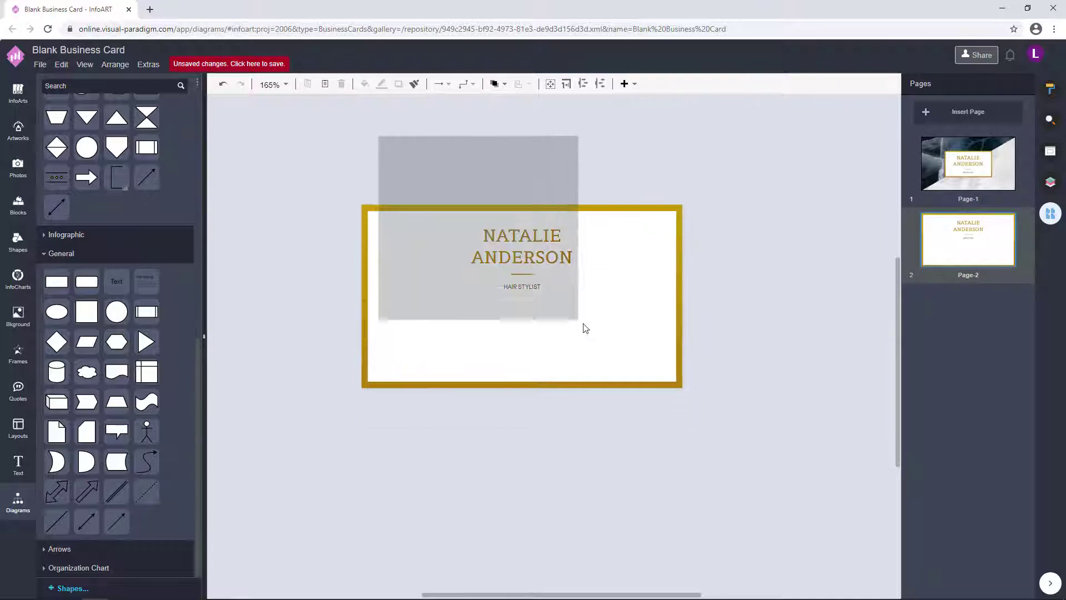
pyautogui.click(512, 285)
pyautogui.moveTo(512, 285); pyautogui.dragTo(549, 291)
pyautogui.scroll(4, 486, 336)
pyautogui.doubleClick(548, 291)
# - Replace the copied text with the phone number, website and e-mail lines
pyautogui.press('BackSpace')
pyautogui.write('+123')
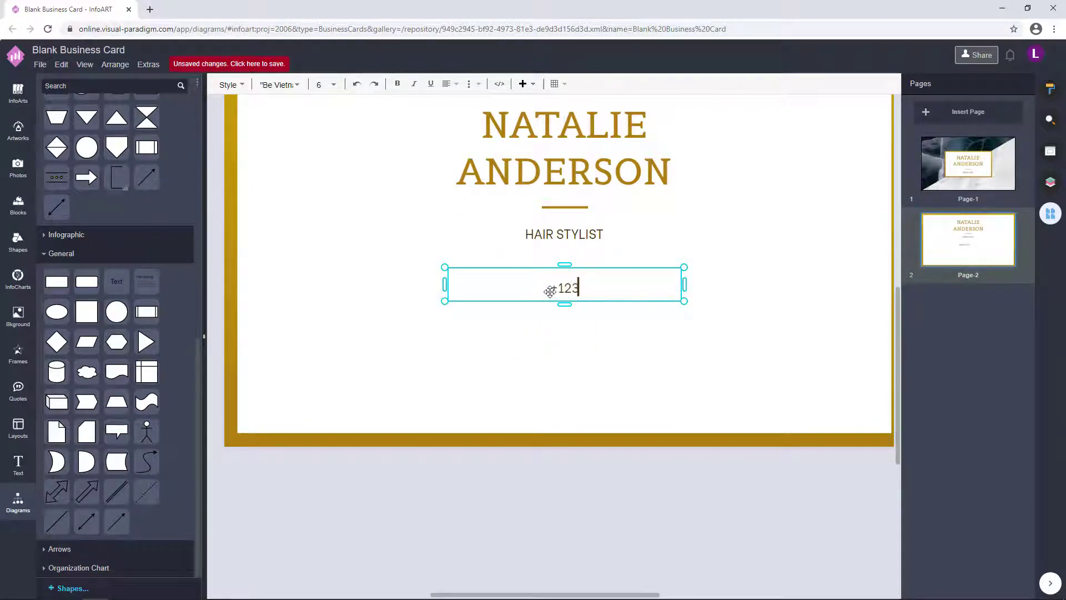
pyautogui.write(' 456 789 000')
pyautogui.press('Return')
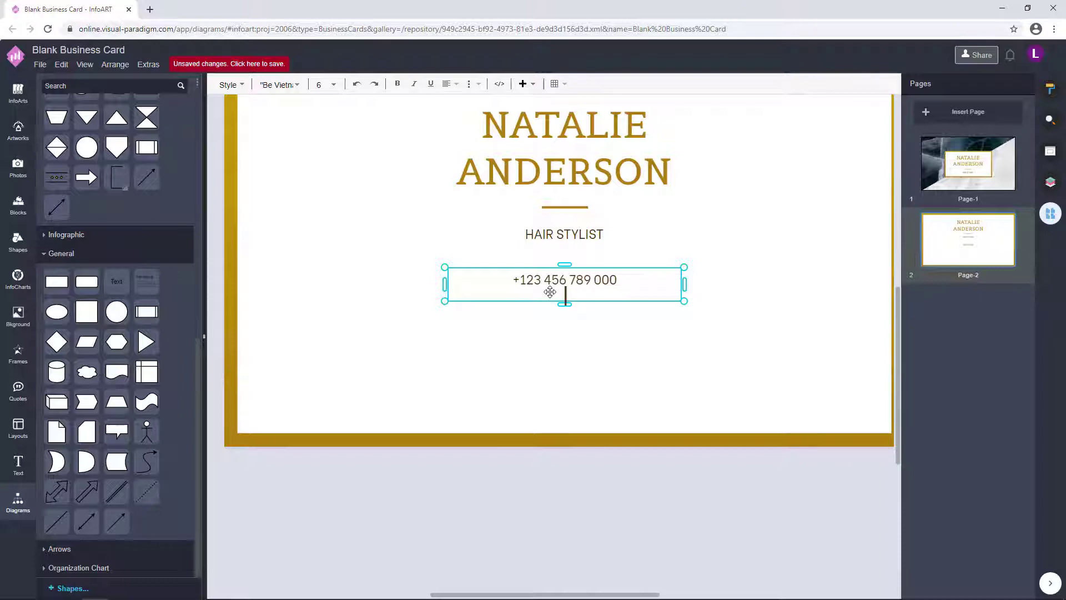
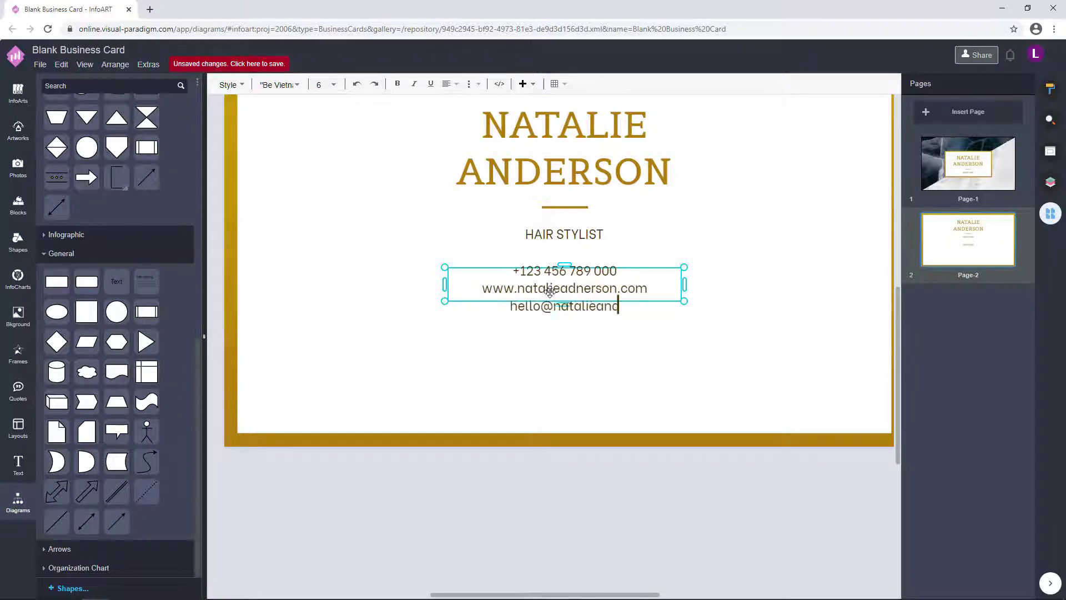
# - Fix the website spelling, finish the e-mail, add the street address, and move the block lower
pyautogui.click(585, 296)
pyautogui.press('BackSpace')
pyautogui.press('BackSpace')
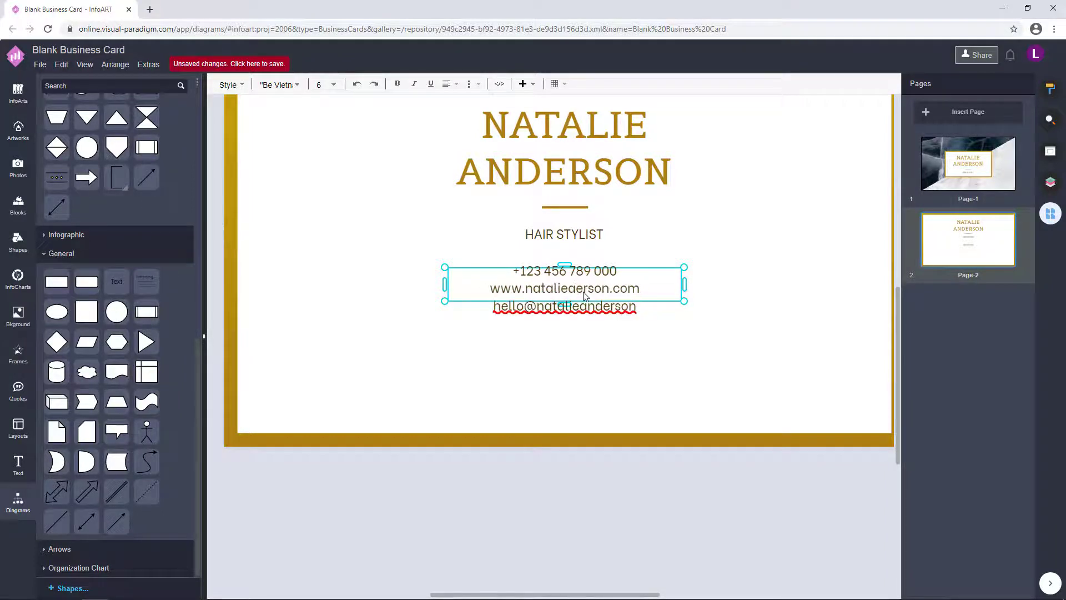
pyautogui.write('nderson.com')
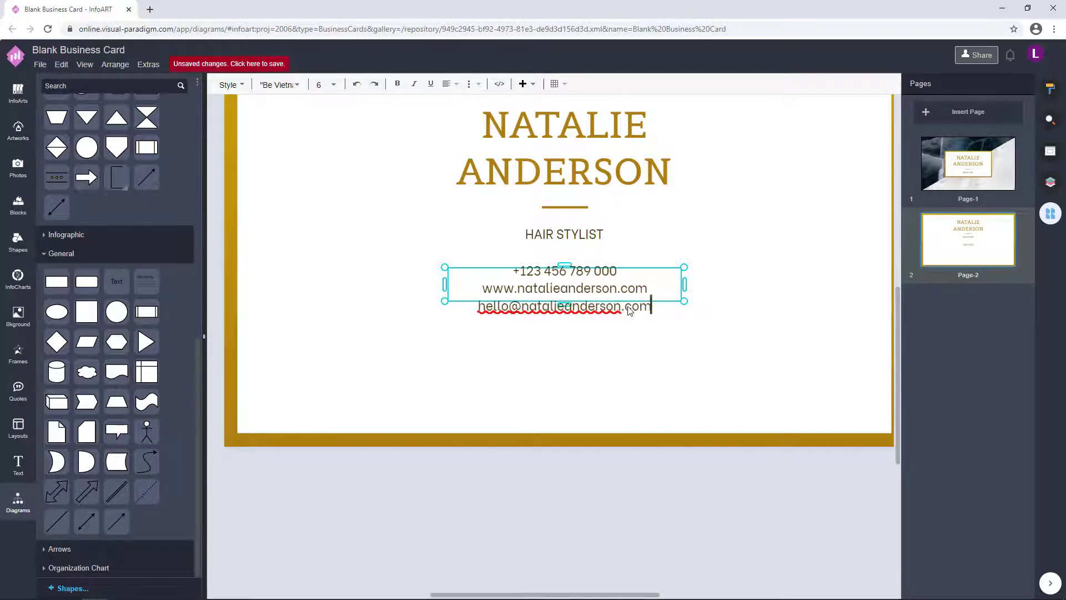
pyautogui.press('Return')
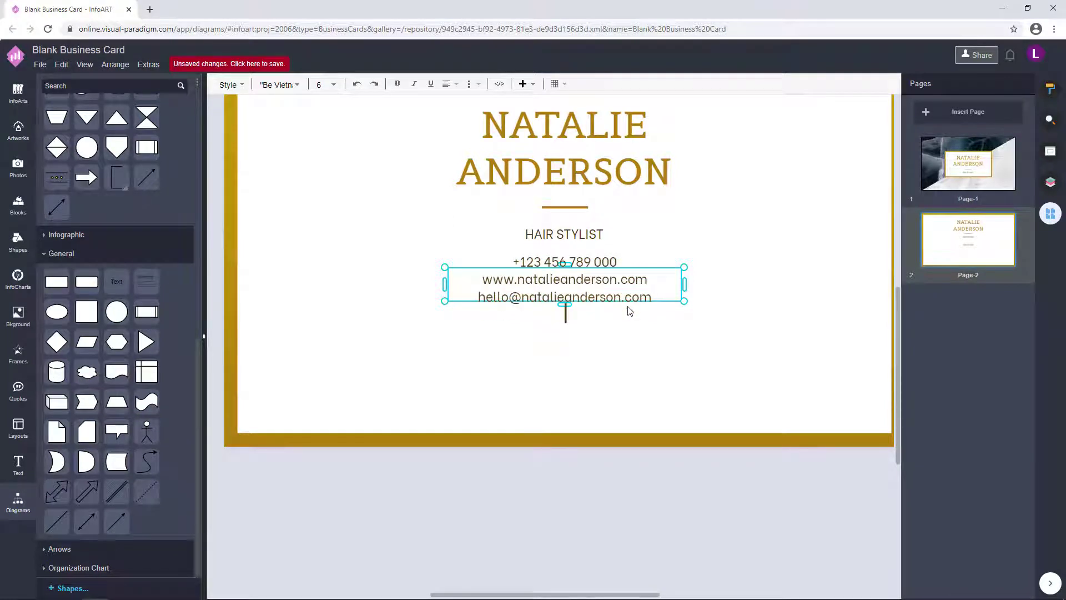
pyautogui.write('123 Anywhere St., Any City,')
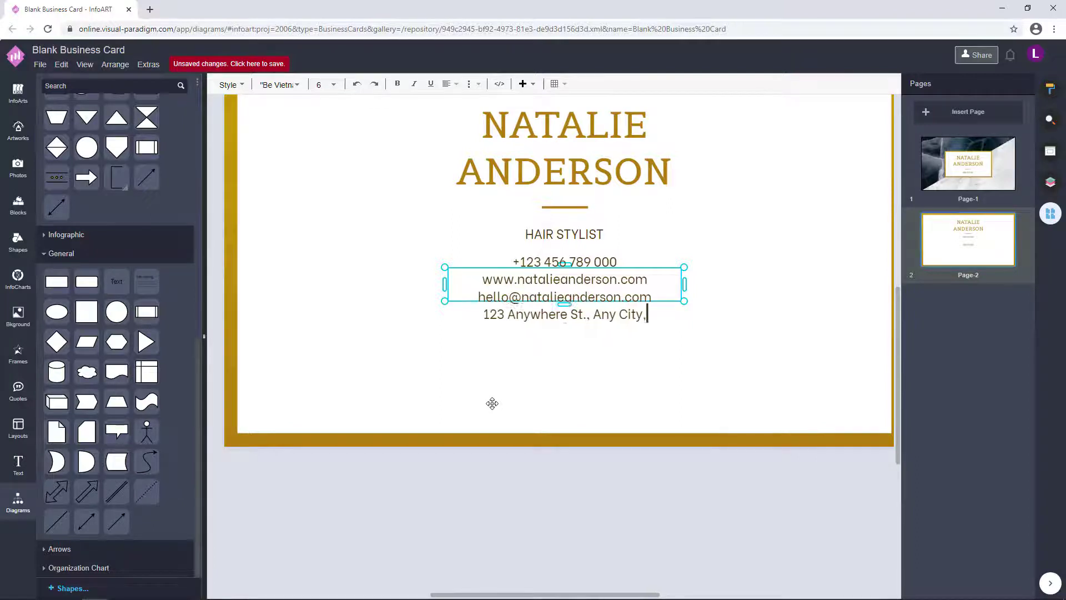
pyautogui.write(' ST 1234')
pyautogui.scroll(-2, 636, 489)
pyautogui.moveTo(595, 365); pyautogui.dragTo(560, 401)
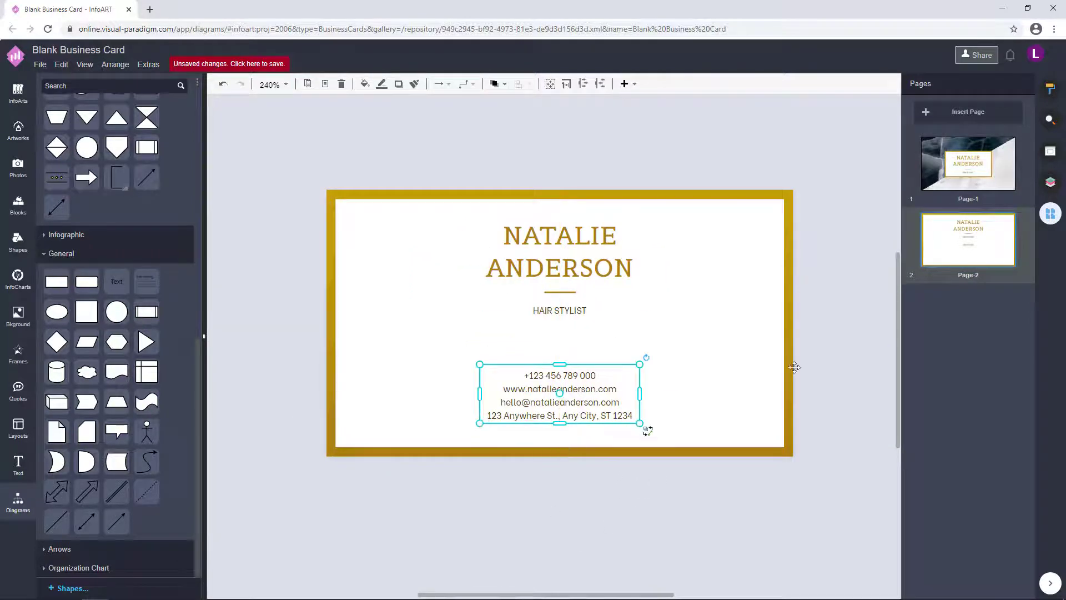
# - Widen the contact box so its lines stop wrapping, and centre it on the back card
pyautogui.doubleClick(584, 392)
pyautogui.press('Escape')
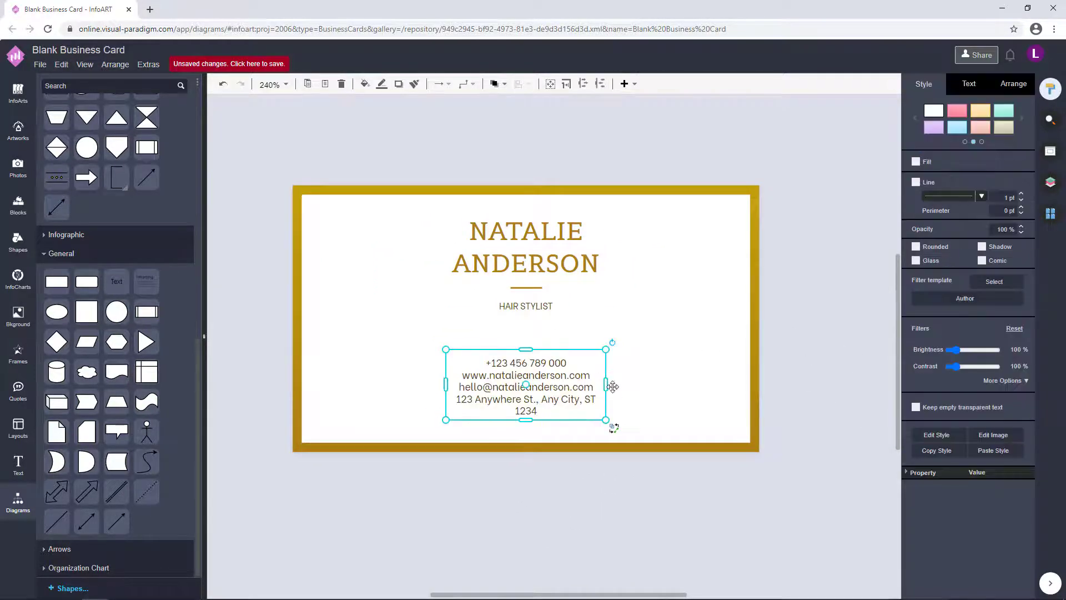
pyautogui.moveTo(613, 387); pyautogui.dragTo(633, 384)
pyautogui.moveTo(567, 388); pyautogui.dragTo(557, 390)
# - Raise the contact text line spacing to 150% and set its font size to 6.5
pyautogui.doubleClick(556, 388)
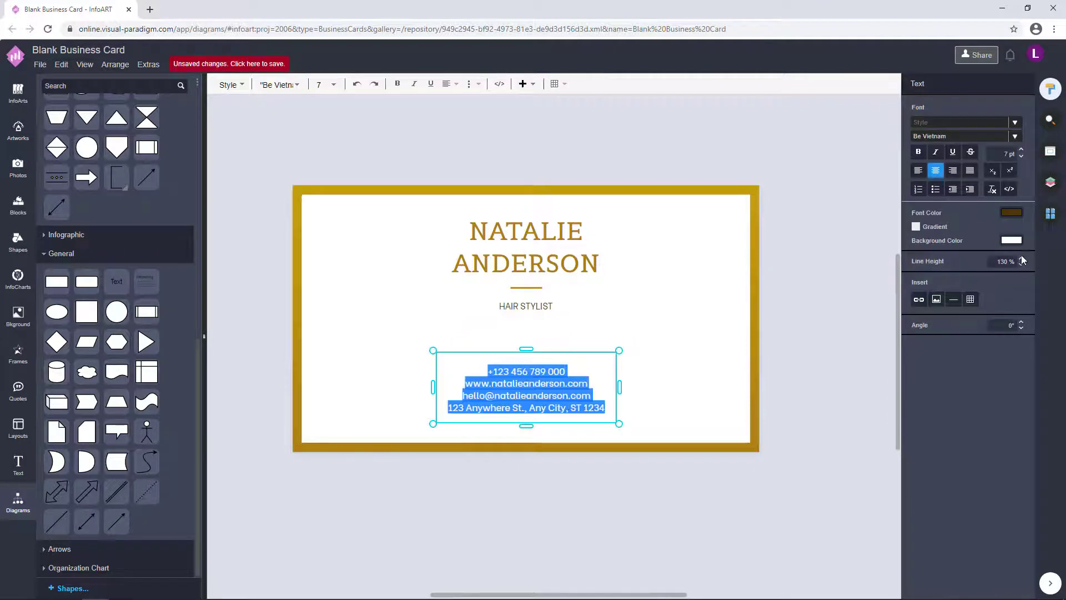
pyautogui.click(1022, 258)
pyautogui.click(1021, 258)
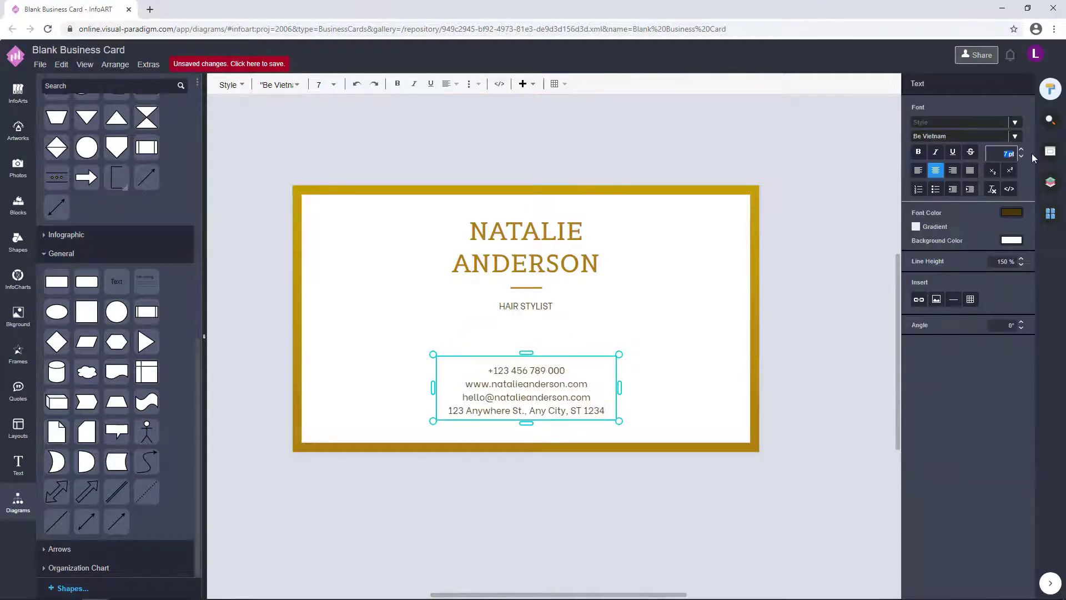
pyautogui.write('6.5')
pyautogui.click(832, 307)
pyautogui.click(565, 399)
# - Reselect the contact text box to check the new formatting, then deselect it
pyautogui.doubleClick(565, 399)
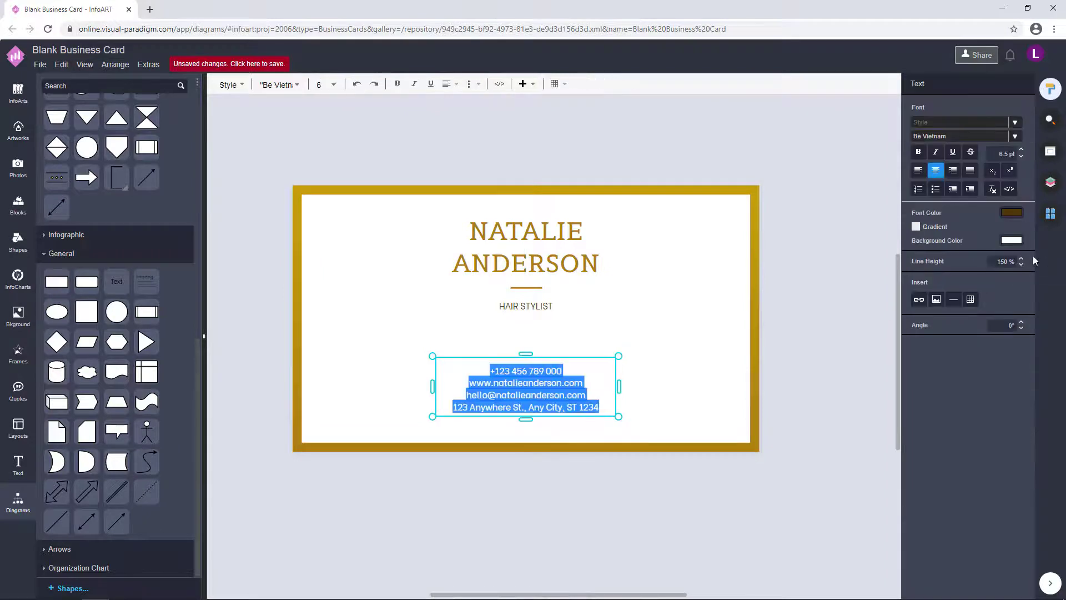
pyautogui.click(833, 304)
pyautogui.click(613, 399)
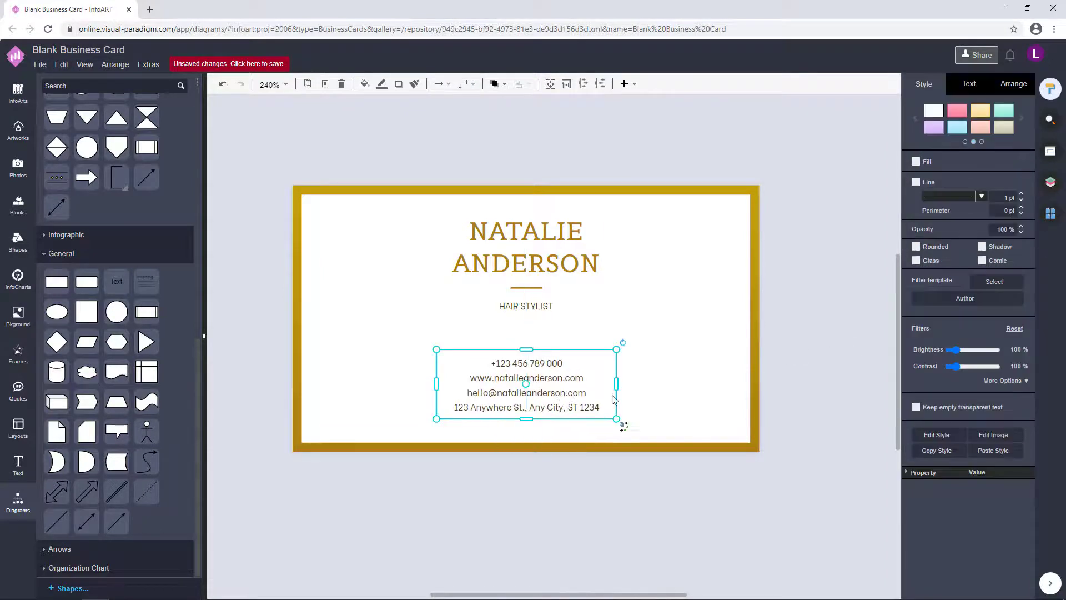
pyautogui.click(733, 300)
pyautogui.scroll(-1, 639, 325)
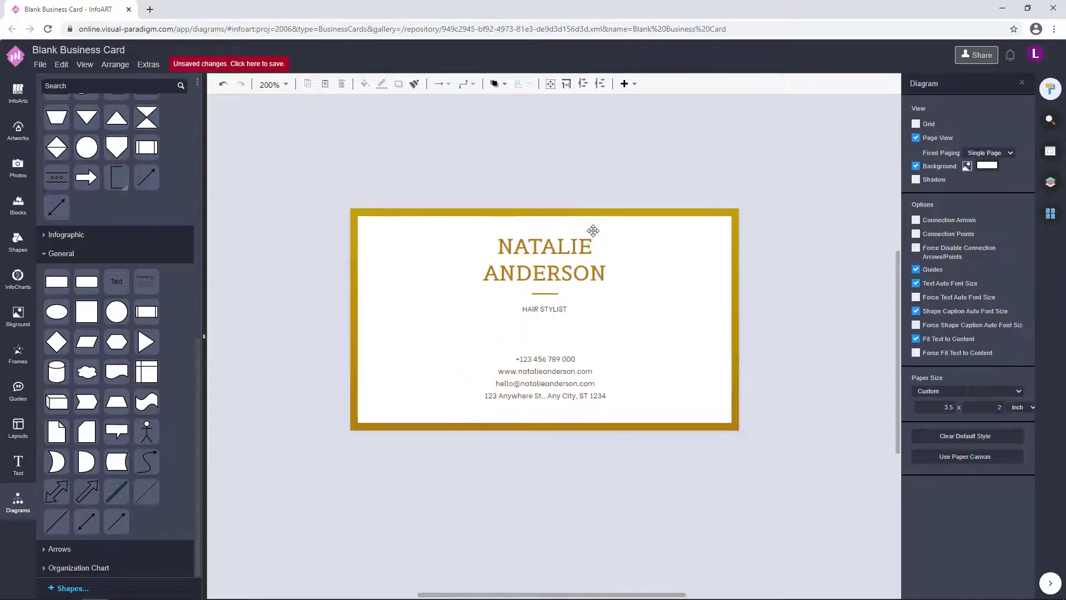
pyautogui.click(555, 373)
pyautogui.doubleClick(559, 373)
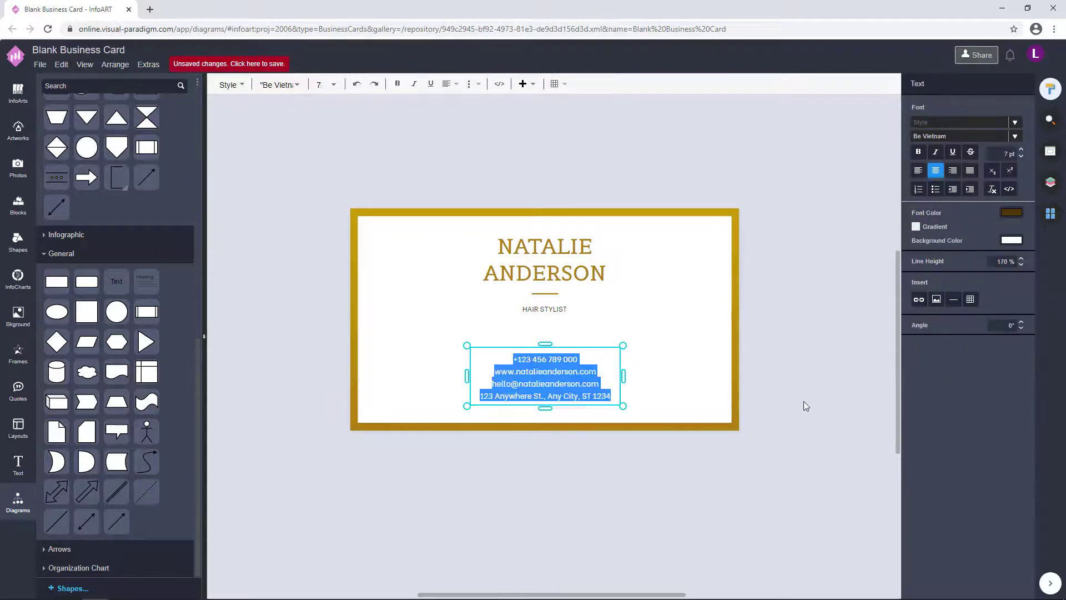
pyautogui.press('Escape')
pyautogui.click(819, 313)
# - Nudge the name and HAIR STYLIST group down, then back up slightly
pyautogui.moveTo(418, 181); pyautogui.dragTo(661, 333)
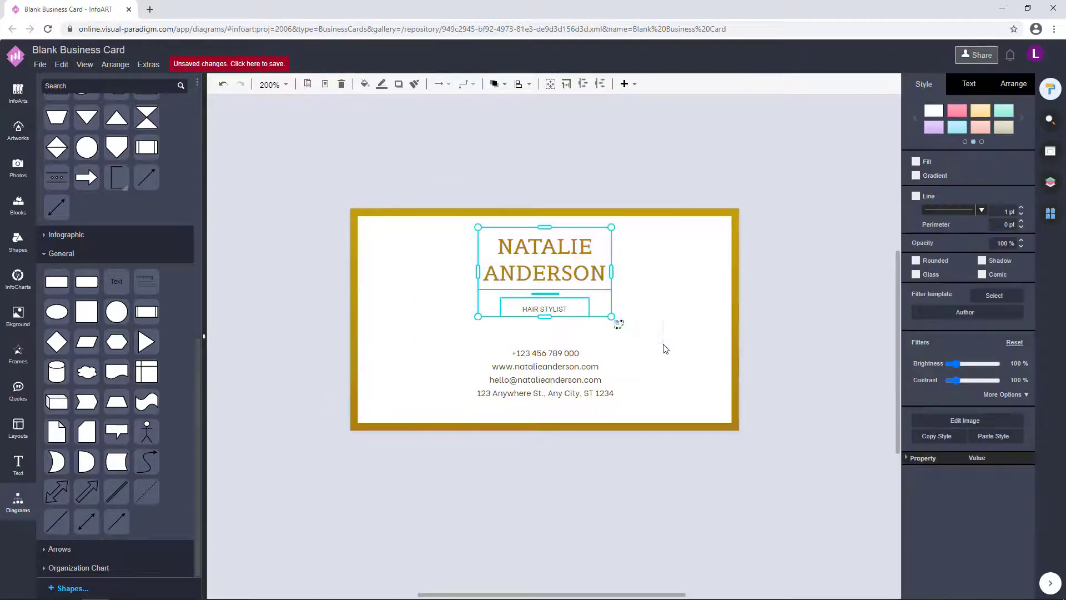
pyautogui.press('Down')
pyautogui.press('Down')
pyautogui.press('Down')
pyautogui.press('Down')
pyautogui.press('Down')
pyautogui.click(799, 313)
pyautogui.moveTo(428, 162); pyautogui.dragTo(655, 334)
pyautogui.press('Up')
pyautogui.click(782, 317)
pyautogui.moveTo(428, 158); pyautogui.dragTo(684, 361)
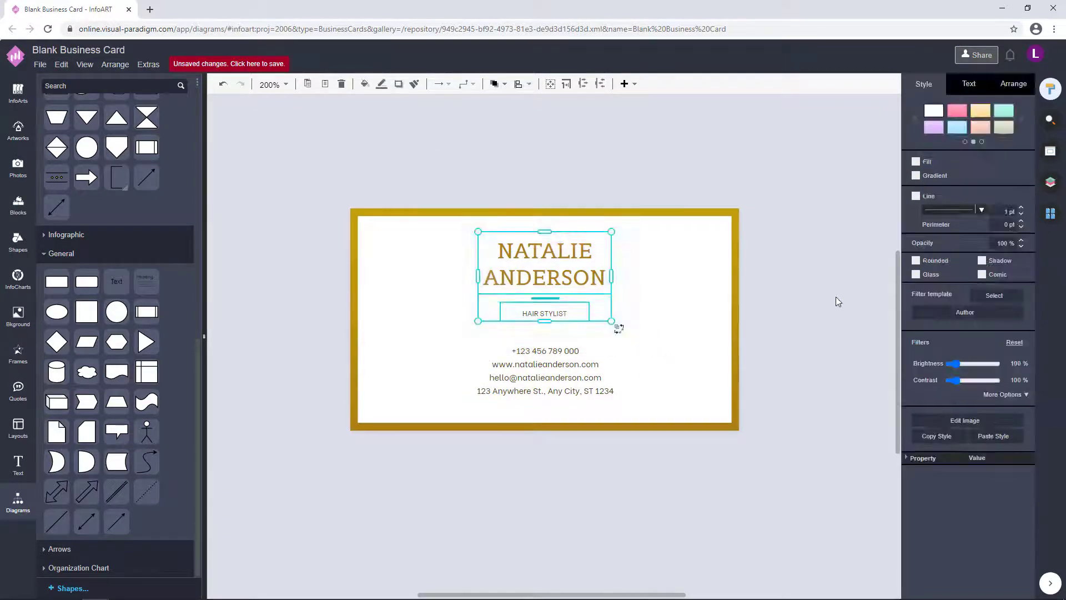
pyautogui.click(835, 296)
# - Change the HAIR STYLIST font colour to gold to match the name
pyautogui.scroll(1, 583, 347)
pyautogui.click(557, 321)
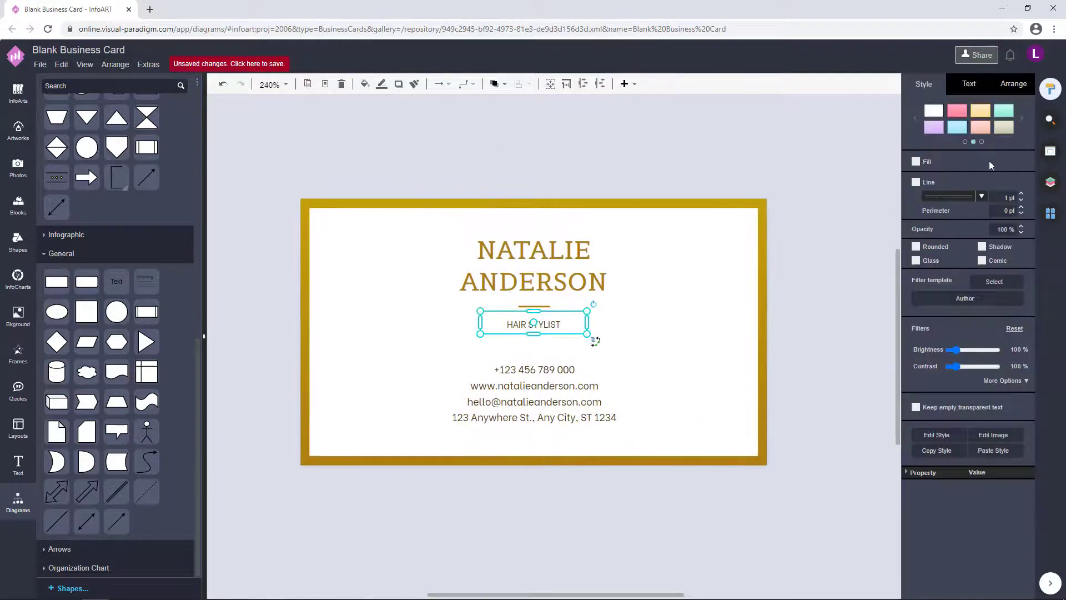
pyautogui.click(969, 83)
pyautogui.click(1011, 210)
pyautogui.click(1029, 463)
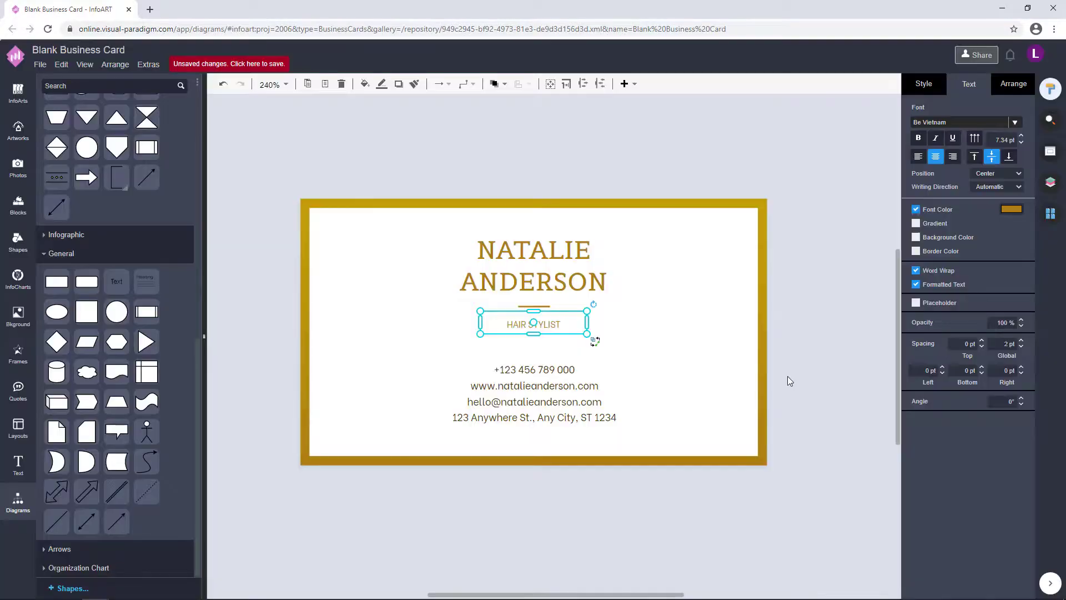
pyautogui.click(788, 376)
pyautogui.scroll(-1, 787, 376)
pyautogui.click(498, 412)
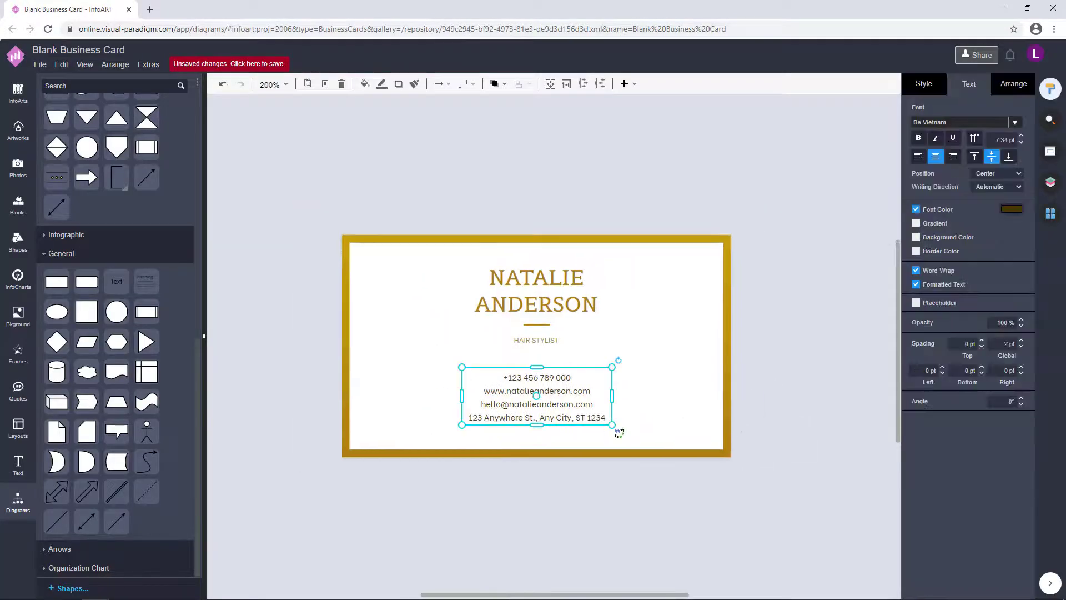
pyautogui.click(783, 400)
# - Switch back and forth between the Page-1 and Page-2 thumbnails, ending on the marble front page
pyautogui.click(1050, 213)
pyautogui.click(967, 176)
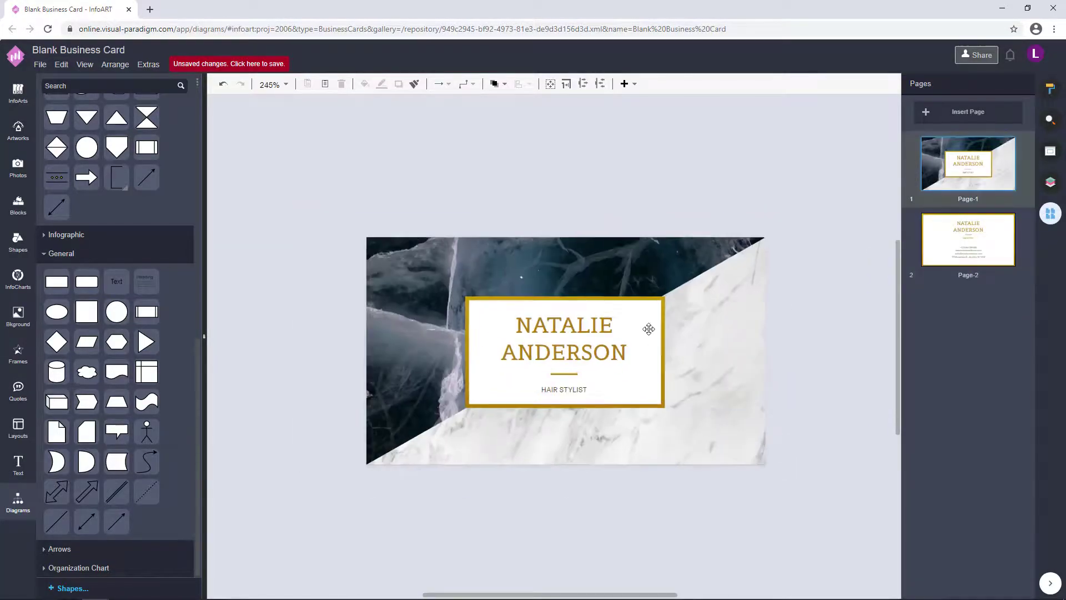
pyautogui.click(968, 239)
pyautogui.click(990, 171)
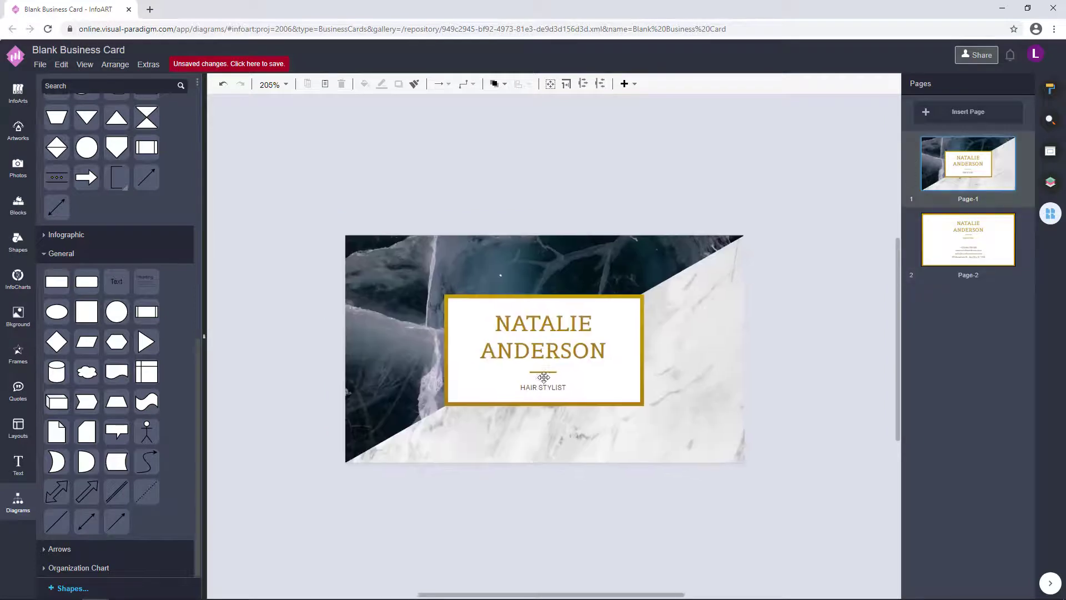
pyautogui.click(973, 239)
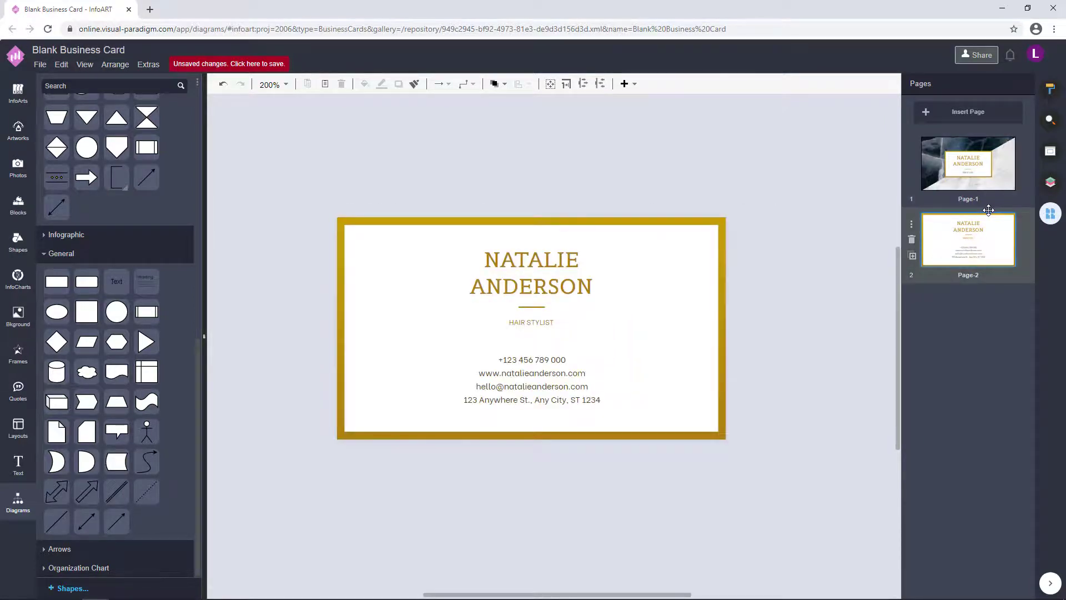
pyautogui.click(945, 194)
pyautogui.click(973, 241)
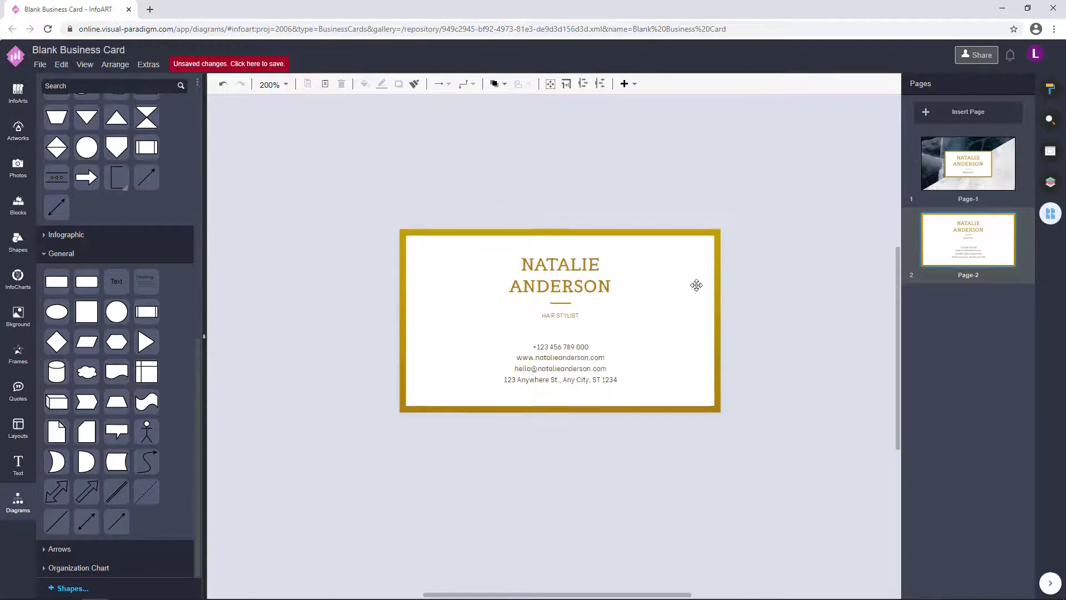
pyautogui.click(958, 165)
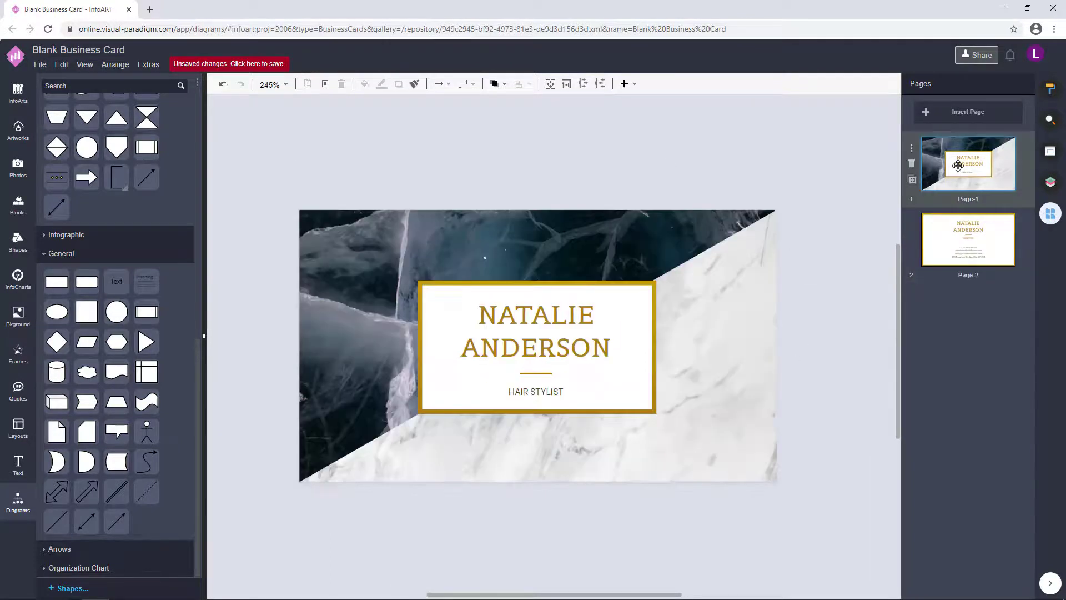
pyautogui.click(992, 246)
pyautogui.click(966, 164)
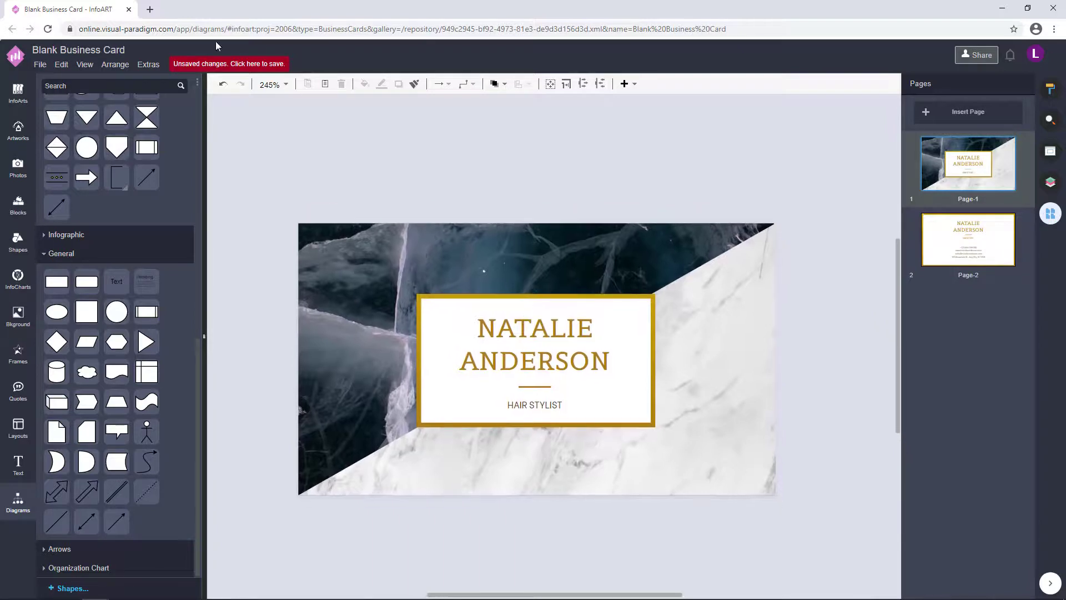
# - Name the file 'Black And White Marble With Gold Business Card' and store it in VP Online
pyautogui.click(233, 65)
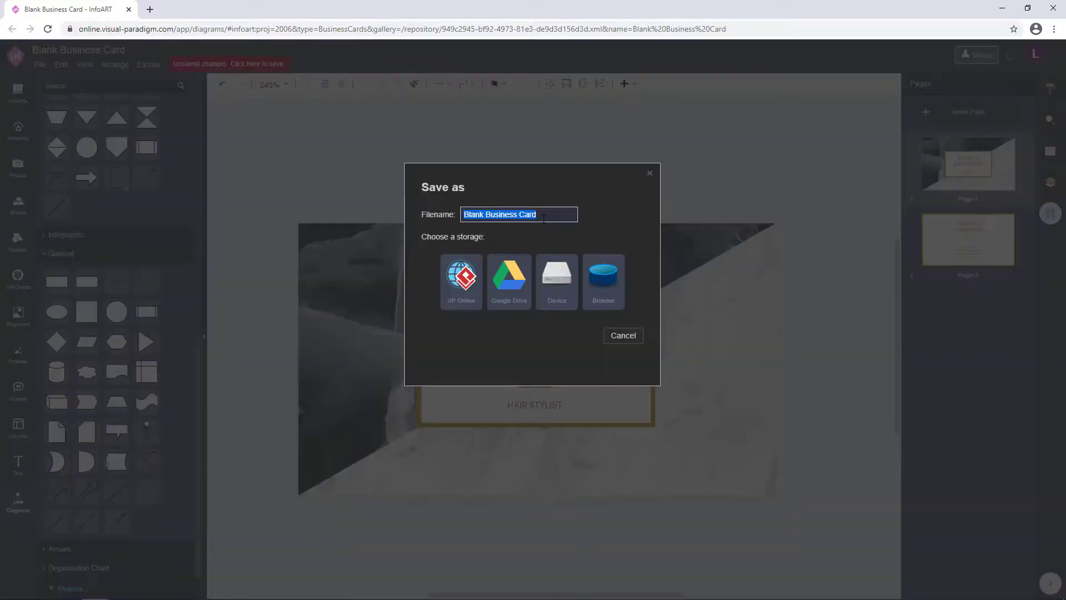
pyautogui.write('Black')
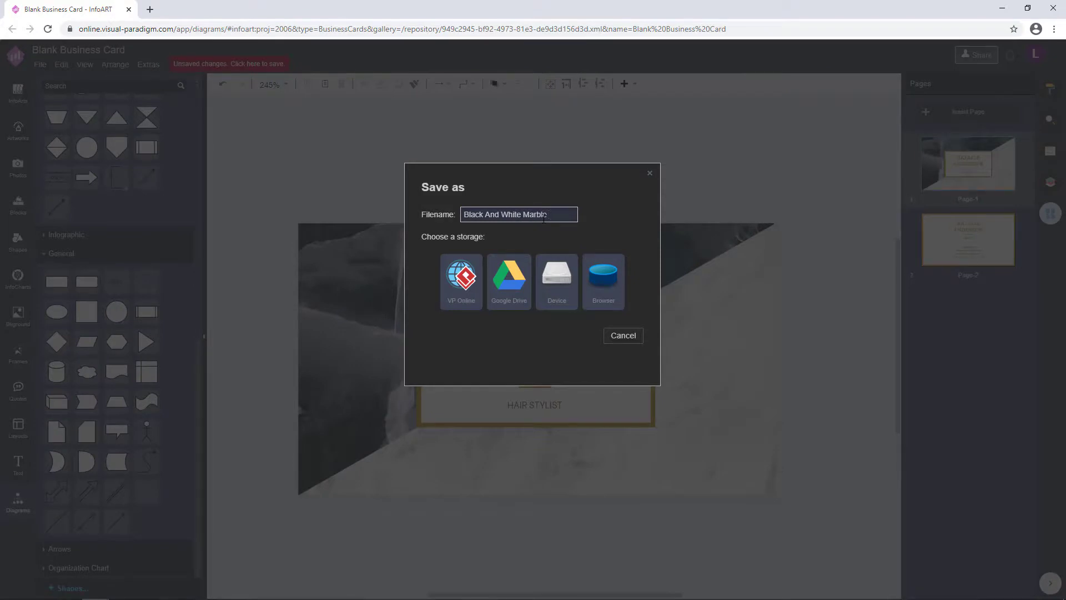
pyautogui.write('And White Marble with gold')
pyautogui.press('BackSpace')
pyautogui.press('BackSpace')
pyautogui.press('BackSpace')
pyautogui.press('BackSpace')
pyautogui.press('BackSpace')
pyautogui.press('BackSpace')
pyautogui.press('BackSpace')
pyautogui.write('ith Gold Business Card')
pyautogui.moveTo(578, 214); pyautogui.dragTo(421, 209)
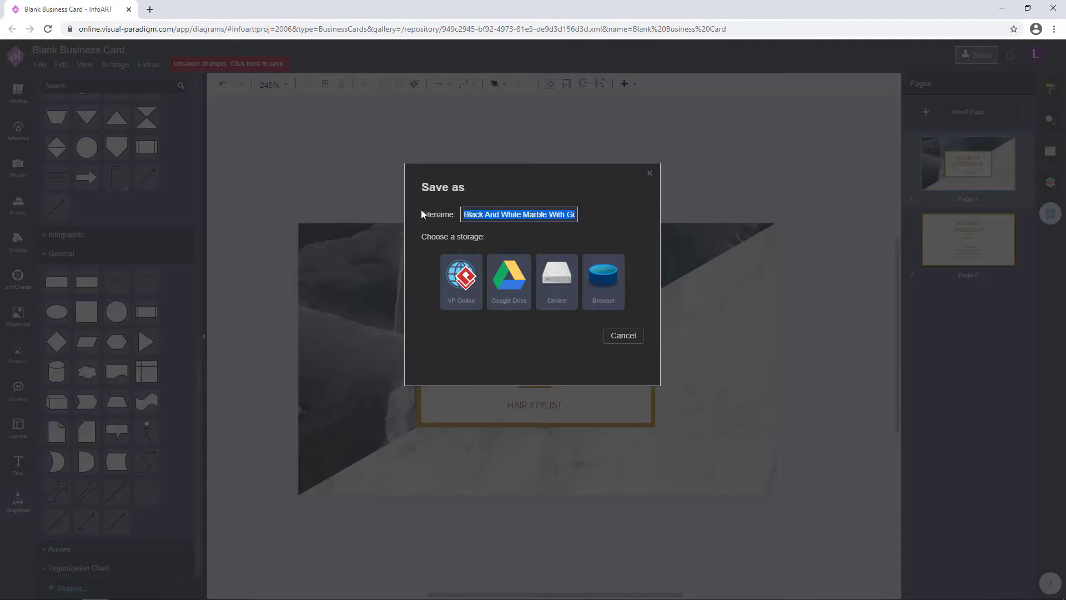
pyautogui.click(456, 290)
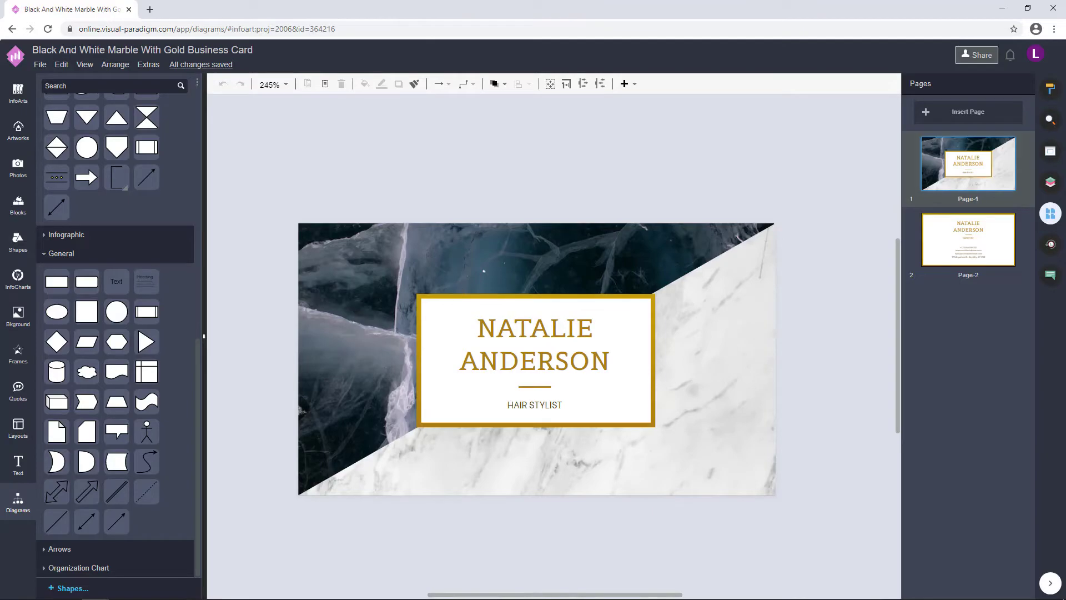